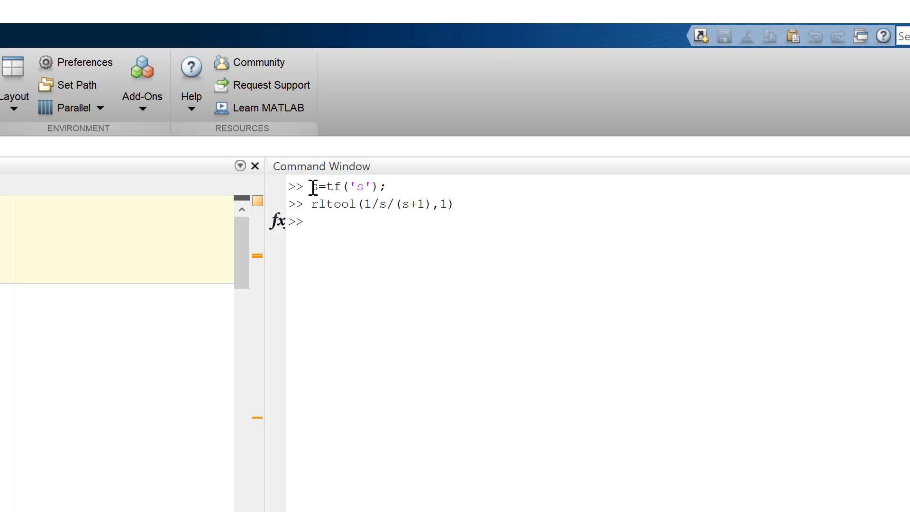
# Step: Review the s=tf('s') and rltool(1/s/(s+1),1) commands, examining the plant and compensator arguments
pyautogui.moveTo(313, 187); pyautogui.dragTo(393, 186)
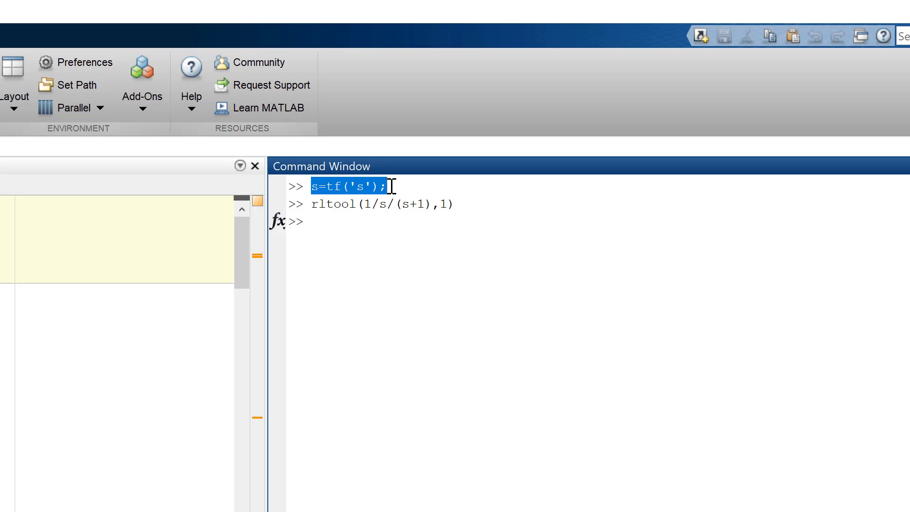
pyautogui.click(389, 188)
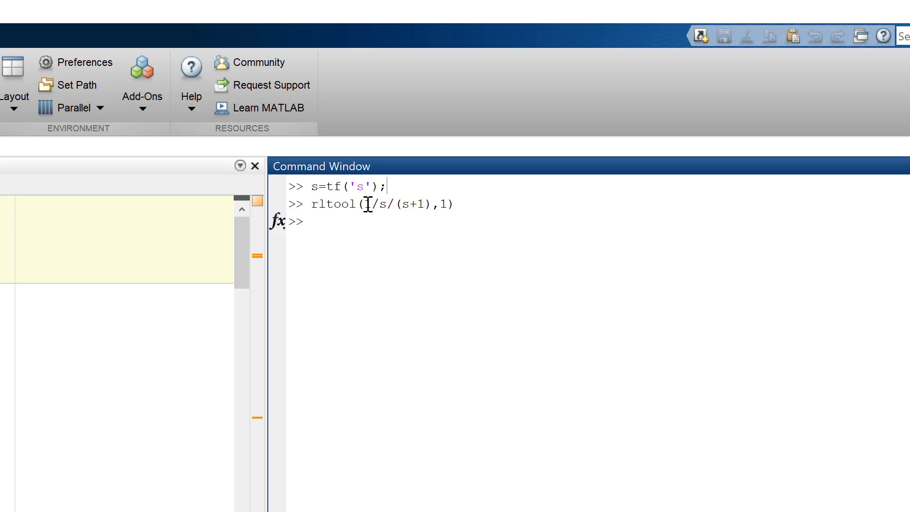
pyautogui.moveTo(367, 205); pyautogui.dragTo(431, 204)
pyautogui.doubleClick(444, 204)
pyautogui.moveTo(431, 204); pyautogui.dragTo(374, 212)
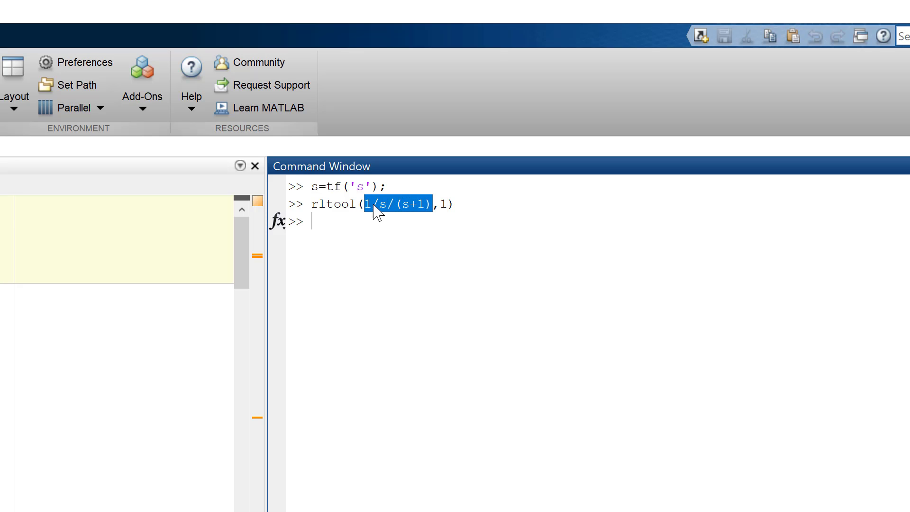
pyautogui.click(442, 204)
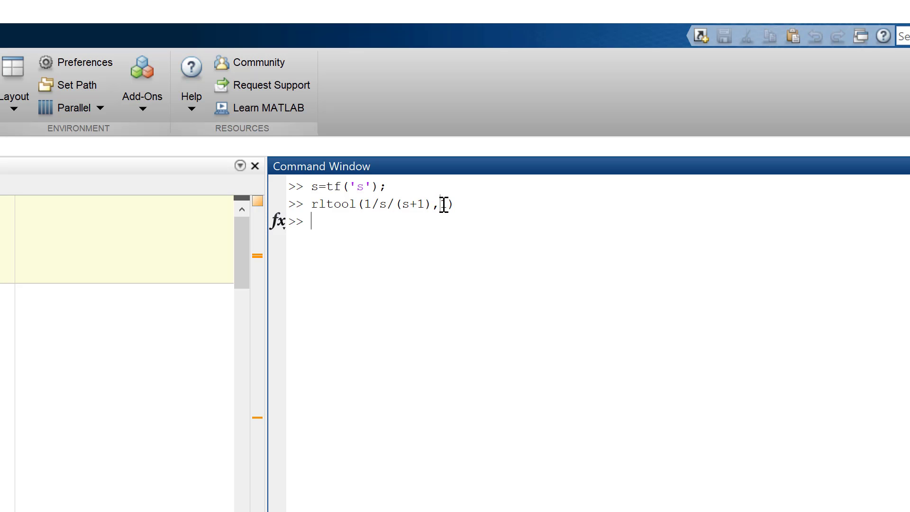
pyautogui.doubleClick(444, 204)
pyautogui.click(454, 205)
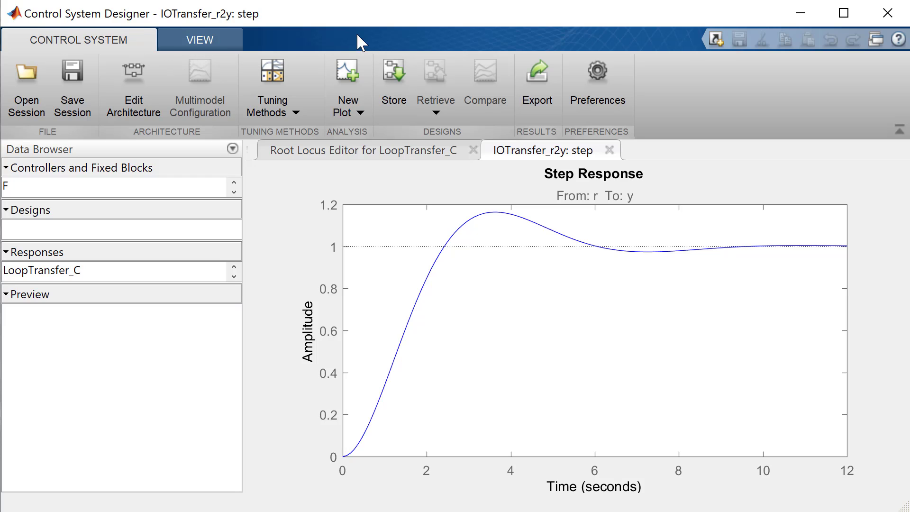
# Step: Collapse the toolstrip and Data Browser, and place the step response plot side by side with the Root Locus Editor
pyautogui.click(899, 129)
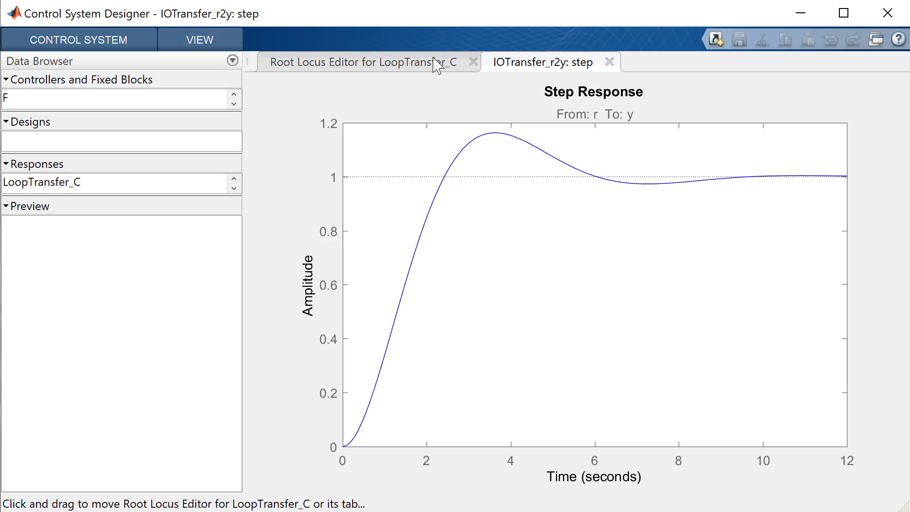
pyautogui.click(232, 60)
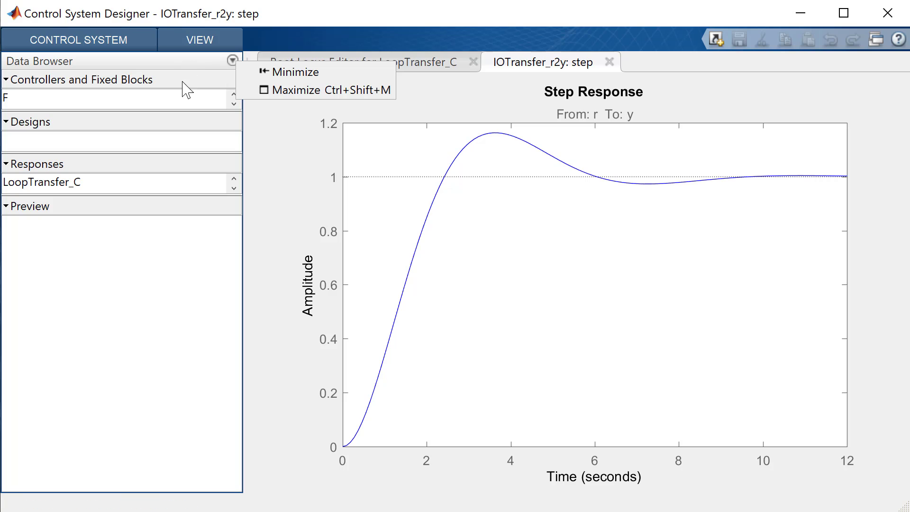
pyautogui.click(276, 72)
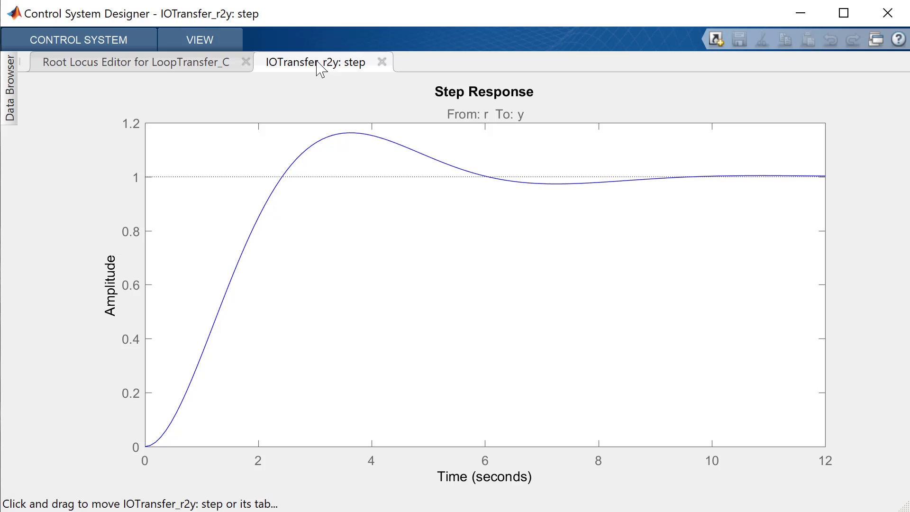
pyautogui.moveTo(317, 66); pyautogui.dragTo(802, 217)
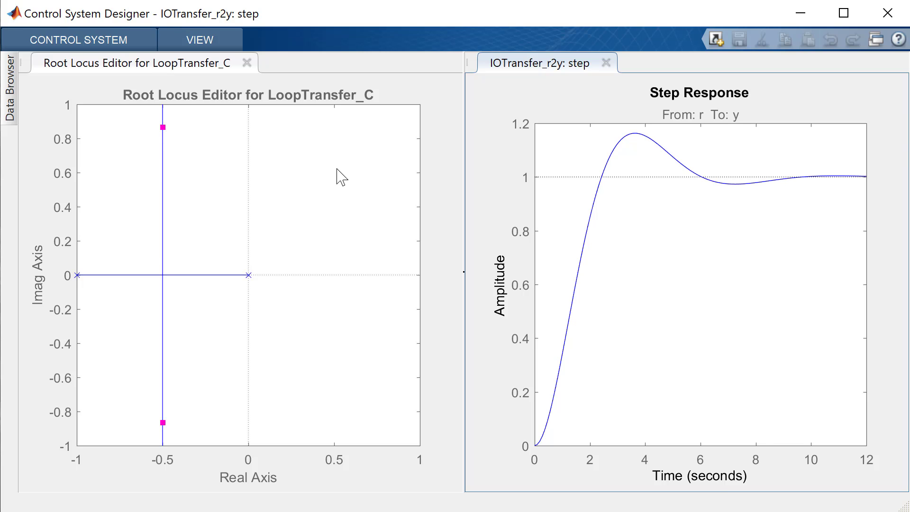
# Step: Open the Compensator Editor from the root locus plot and look through the pole and zero types that can be added
pyautogui.moveTo(649, 169)
pyautogui.rightClick(310, 185)
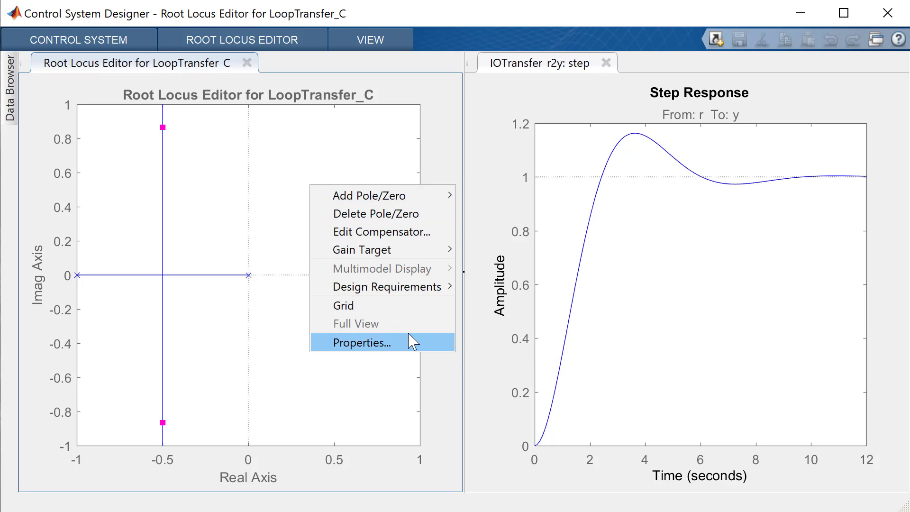
pyautogui.moveTo(361, 252)
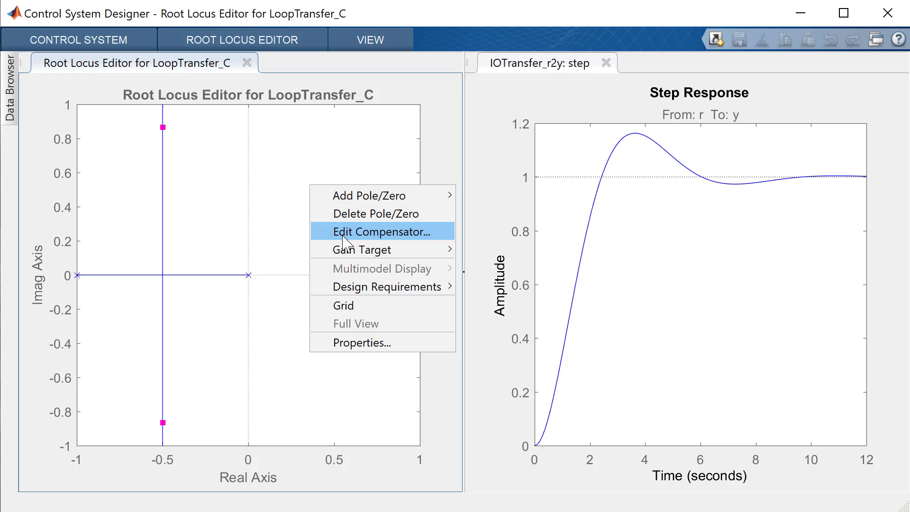
pyautogui.click(345, 241)
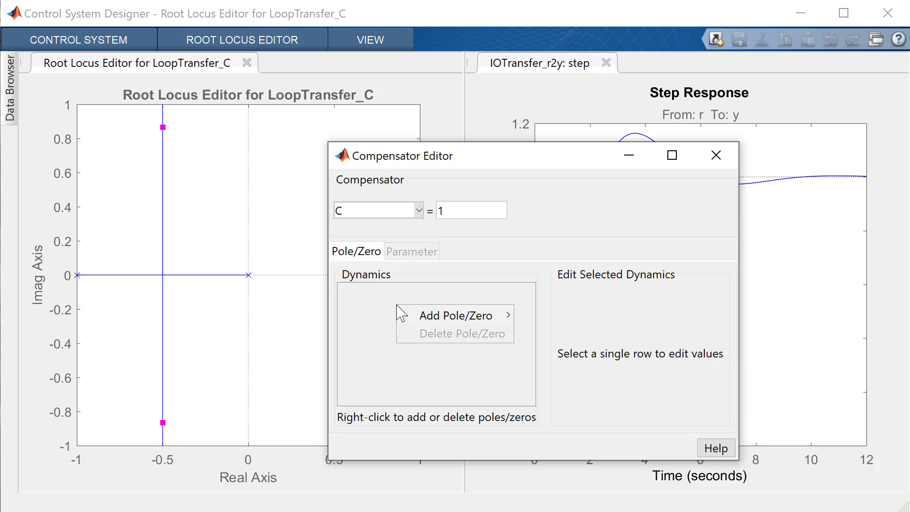
pyautogui.moveTo(439, 314)
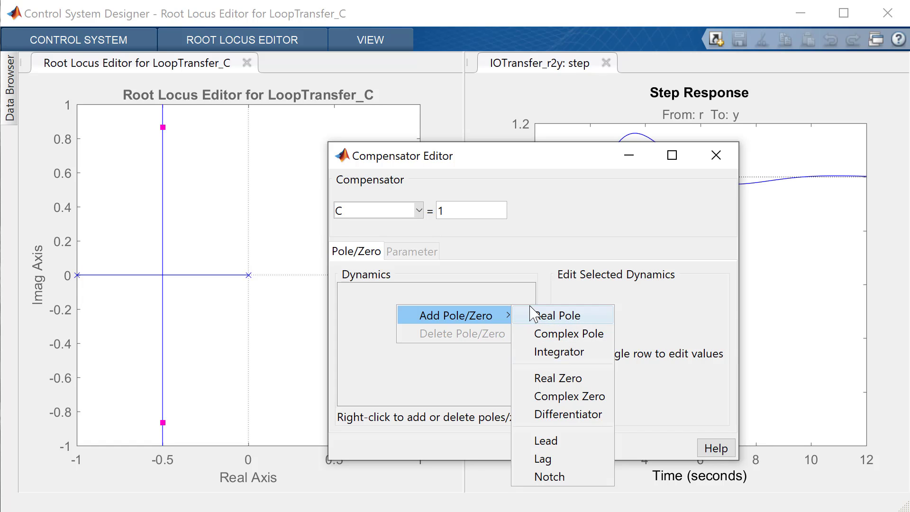
pyautogui.click(552, 186)
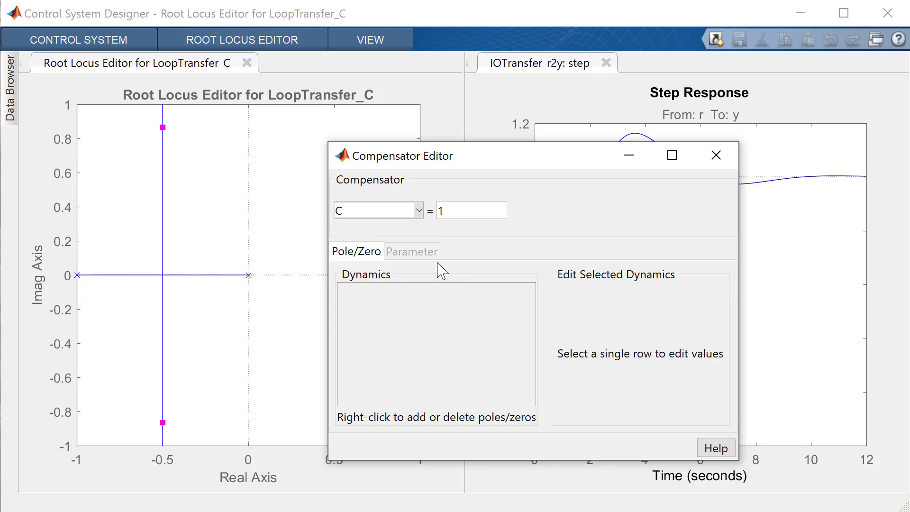
# Step: Set the gain of compensator C to 0.8 and move the editor window clear of both plots
pyautogui.moveTo(495, 162); pyautogui.dragTo(620, 136)
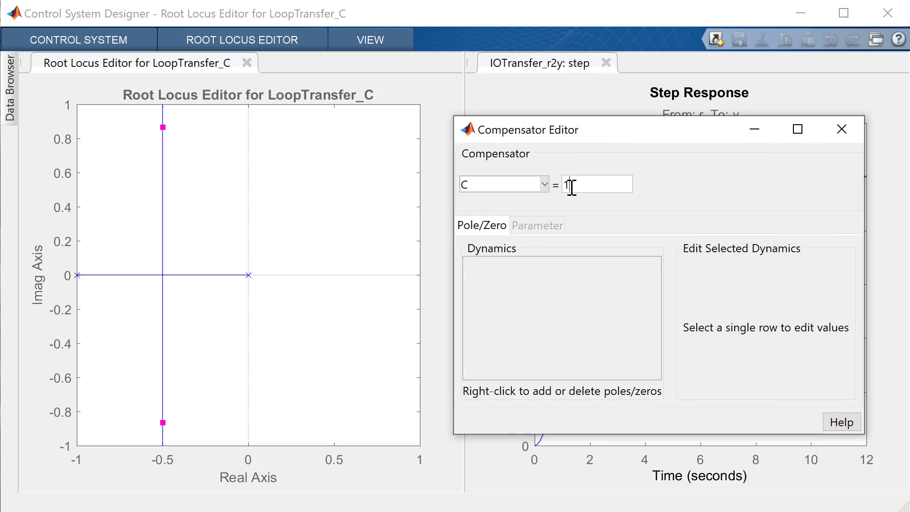
pyautogui.moveTo(570, 187); pyautogui.dragTo(545, 189)
pyautogui.write('0.8')
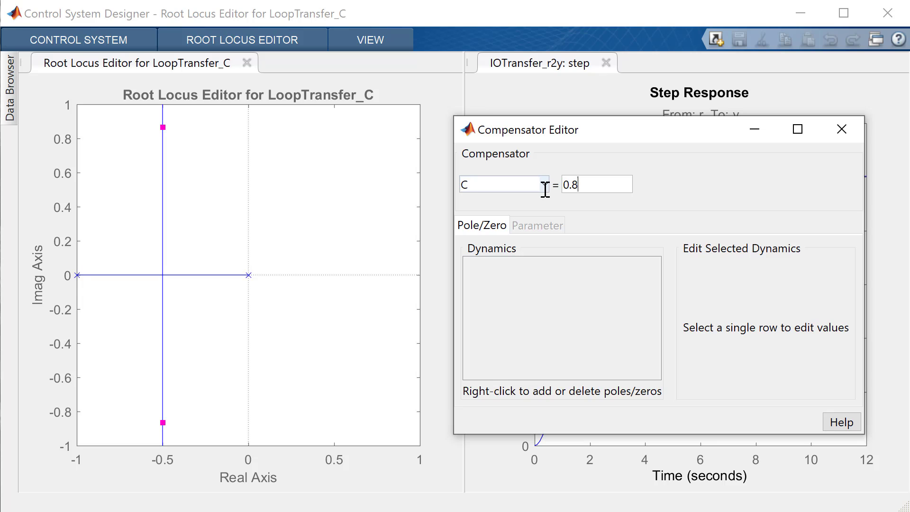
pyautogui.press('Return')
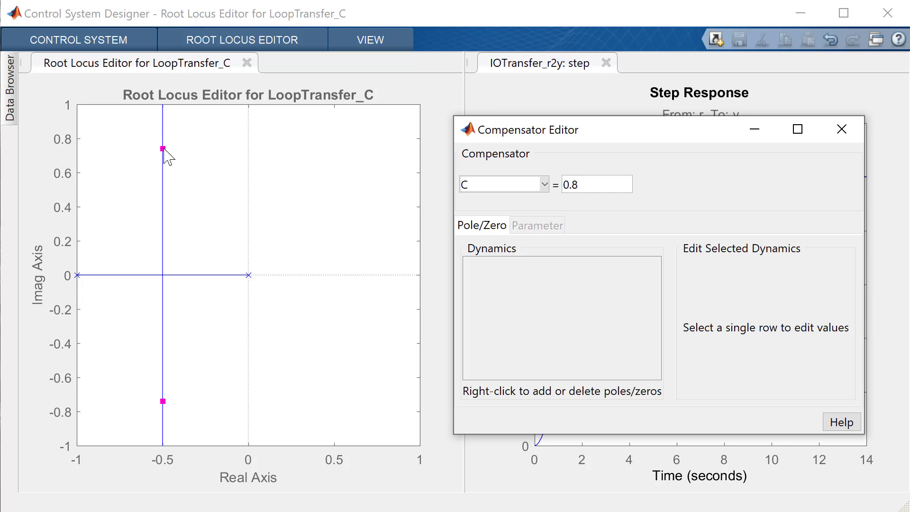
pyautogui.moveTo(627, 134); pyautogui.dragTo(261, 141)
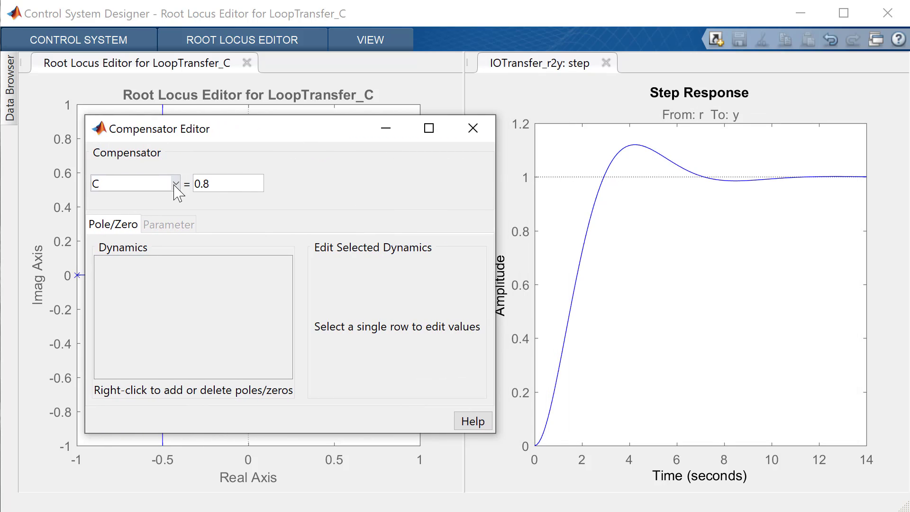
pyautogui.moveTo(309, 139); pyautogui.dragTo(909, 84)
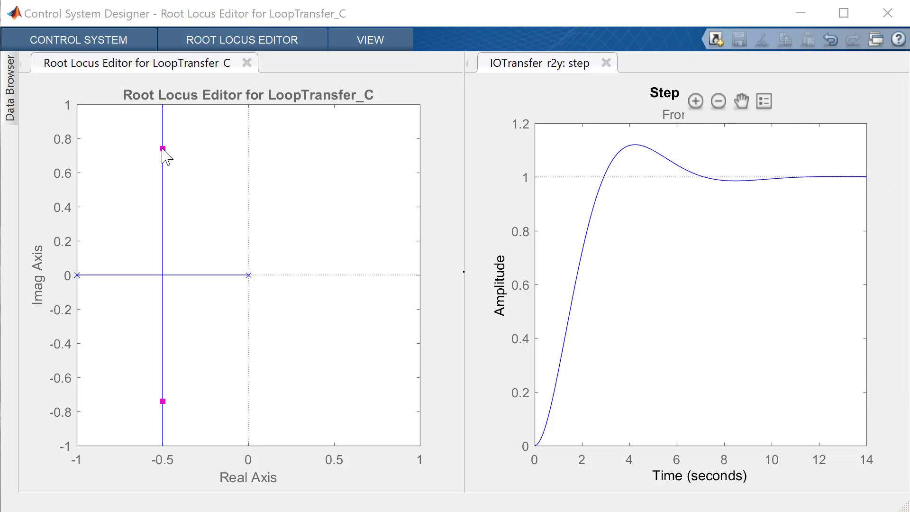
# Step: Try several closed-loop pole positions along the root locus, checking the compensator gain, and leave the upper pole at about -0.5 + 0.813i
pyautogui.moveTo(164, 147); pyautogui.dragTo(166, 118)
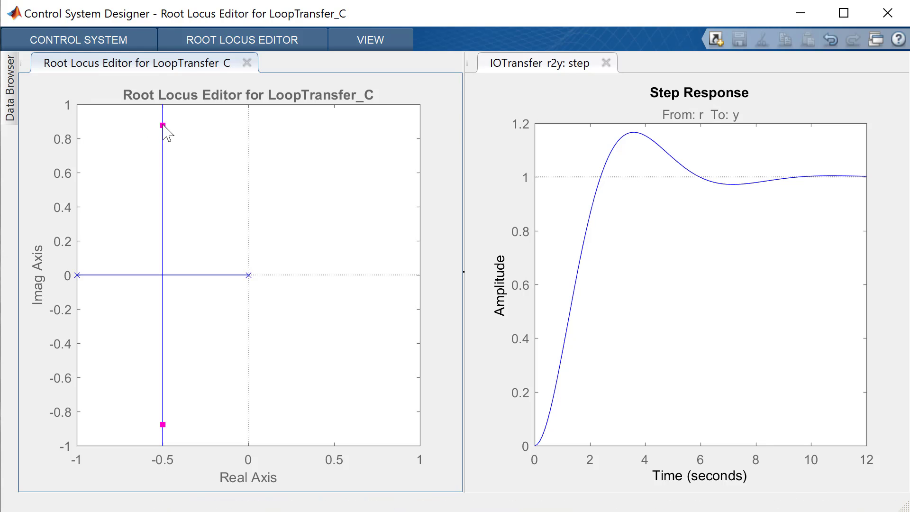
pyautogui.moveTo(163, 125); pyautogui.dragTo(166, 226)
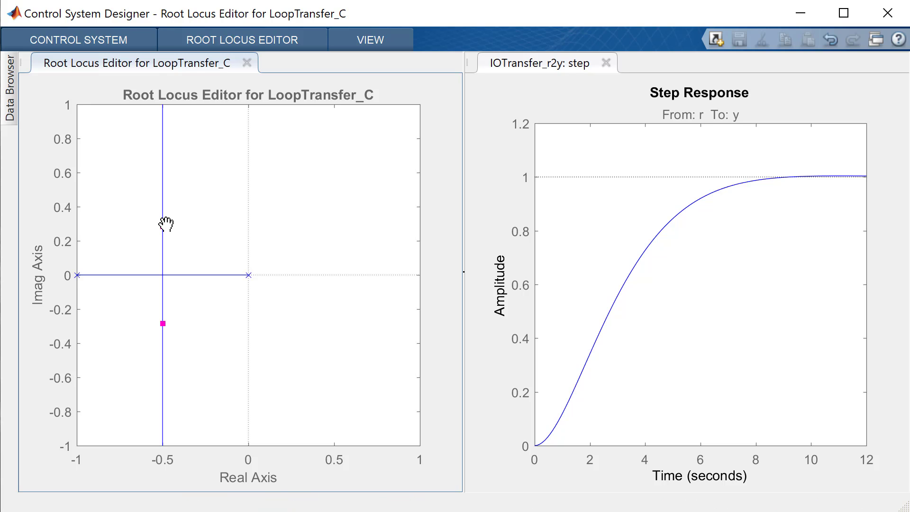
pyautogui.moveTo(909, 85); pyautogui.dragTo(909, 85)
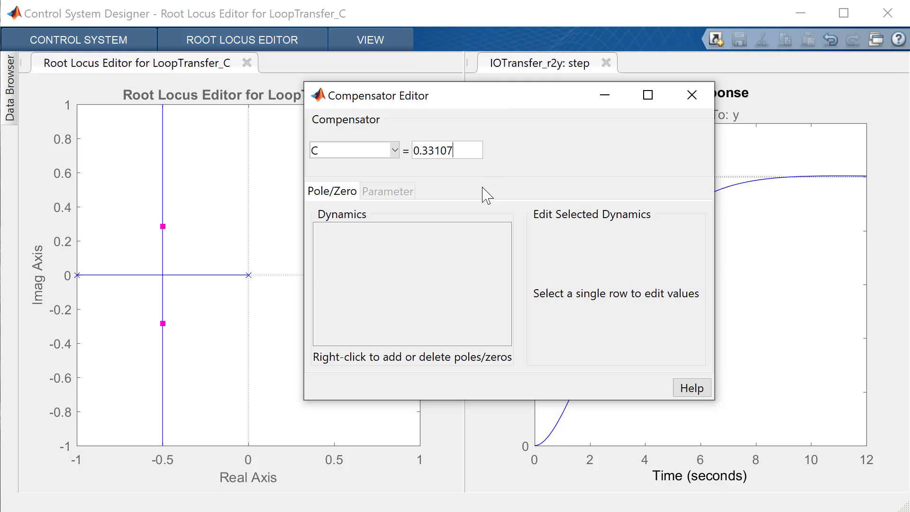
pyautogui.moveTo(490, 98); pyautogui.dragTo(909, 97)
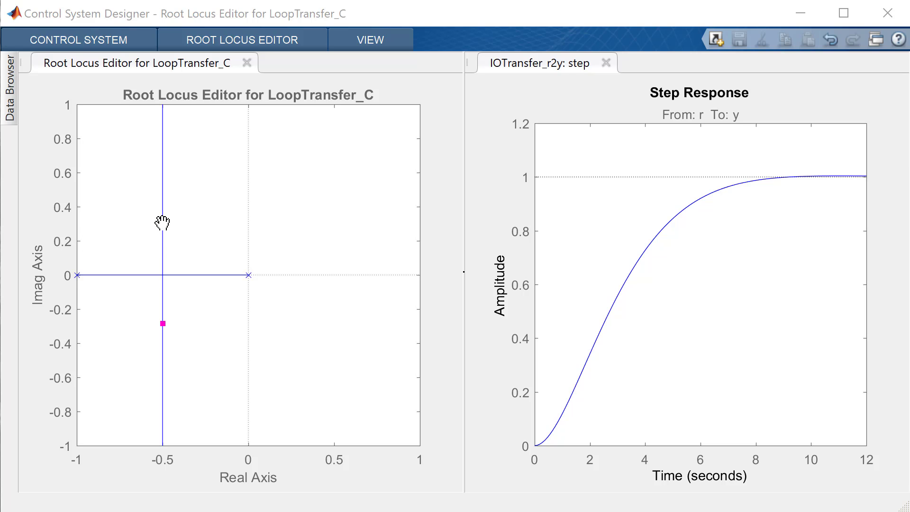
pyautogui.moveTo(162, 225); pyautogui.dragTo(166, 137)
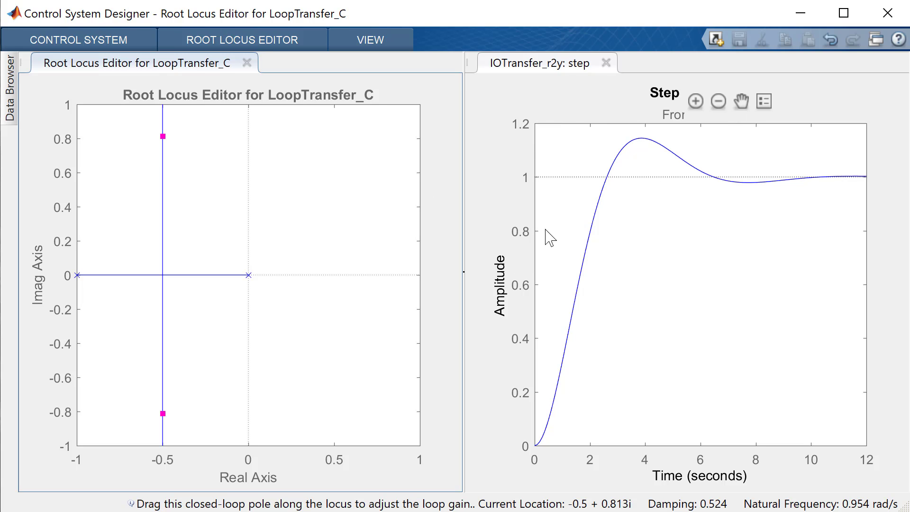
# Step: Mark the rise time on the step response and place its data label below the curve's marker
pyautogui.rightClick(659, 256)
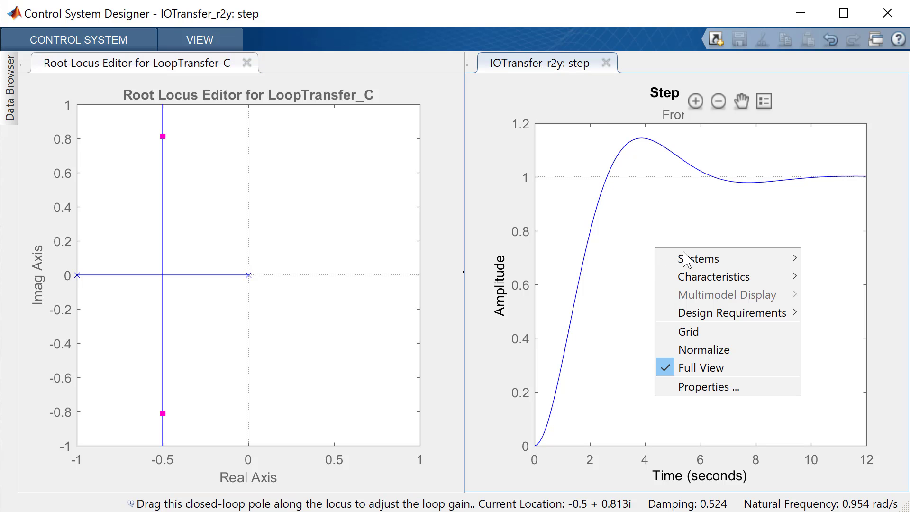
pyautogui.moveTo(712, 280)
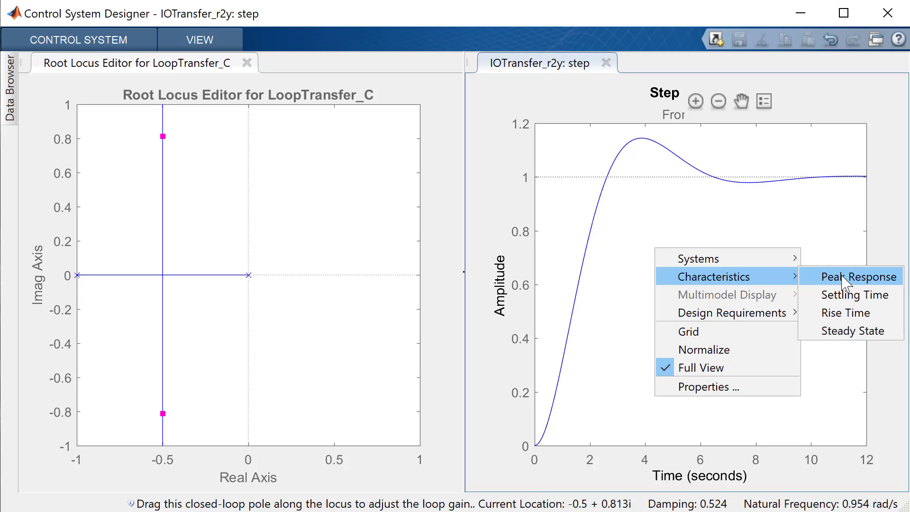
pyautogui.click(842, 315)
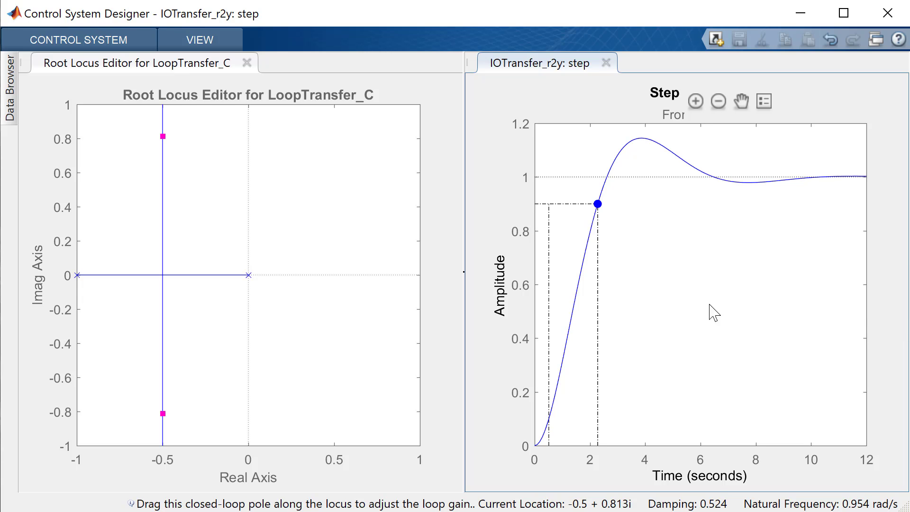
pyautogui.moveTo(597, 206)
pyautogui.click(596, 205)
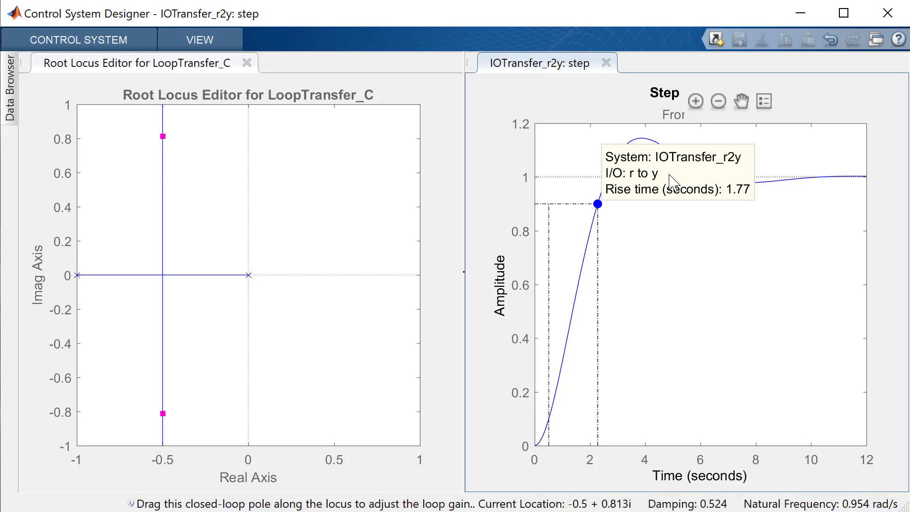
pyautogui.moveTo(671, 180)
pyautogui.mouseDown()
pyautogui.moveTo(669, 241)
pyautogui.moveTo(551, 241)
pyautogui.moveTo(644, 240)
pyautogui.mouseUp()
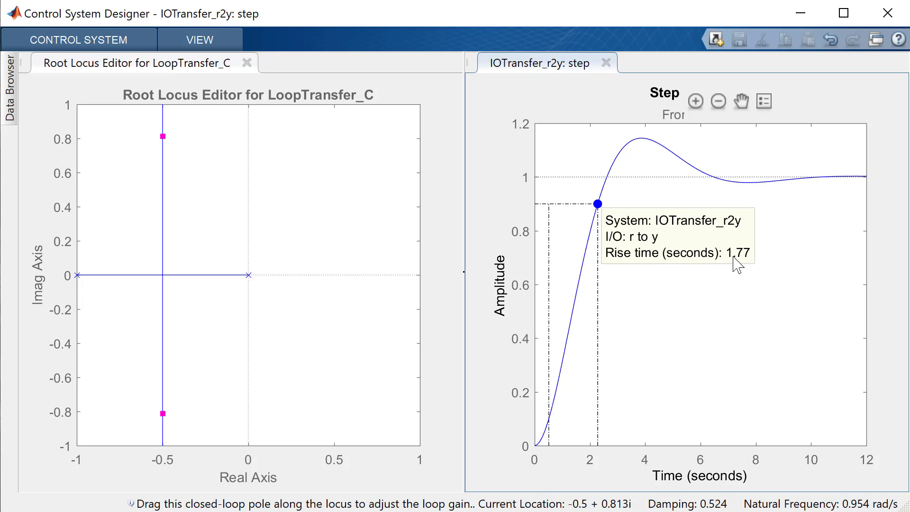
# Step: Mark the peak response on the step response and move its data label above the curve, clear of the rise time label
pyautogui.rightClick(691, 304)
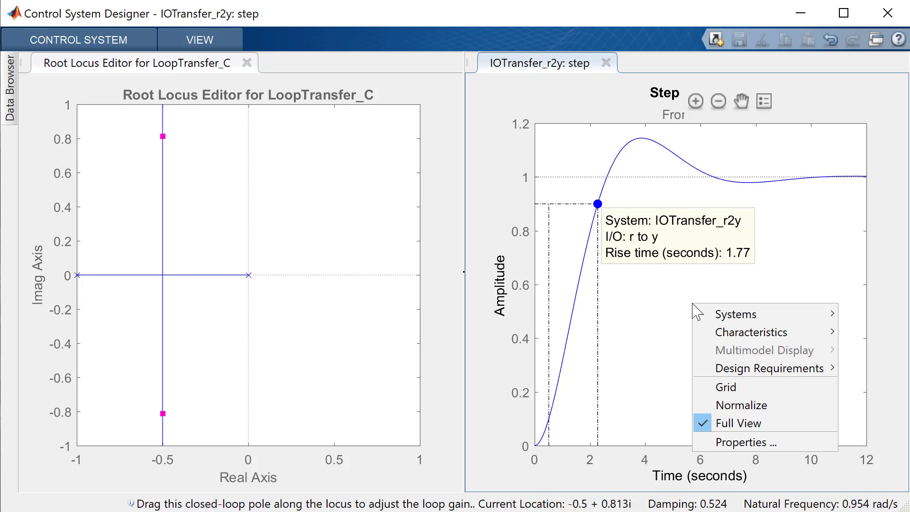
pyautogui.moveTo(777, 332)
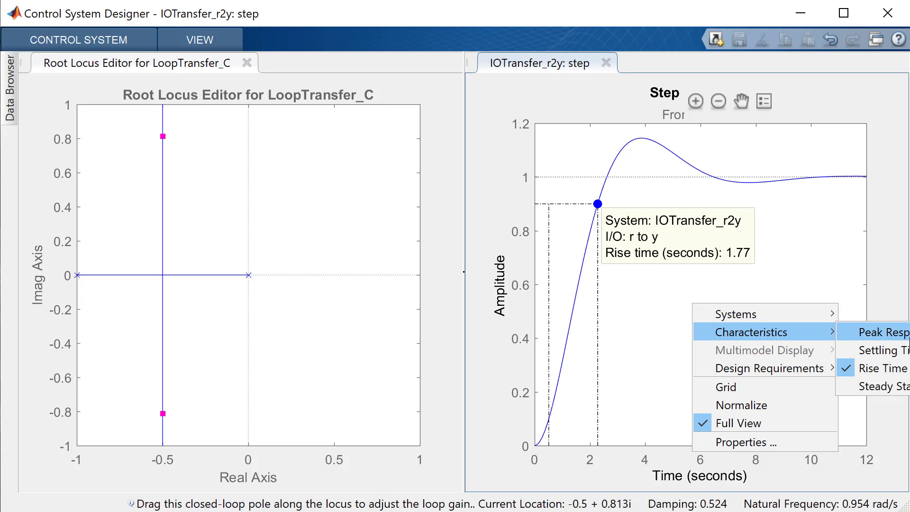
pyautogui.click(876, 332)
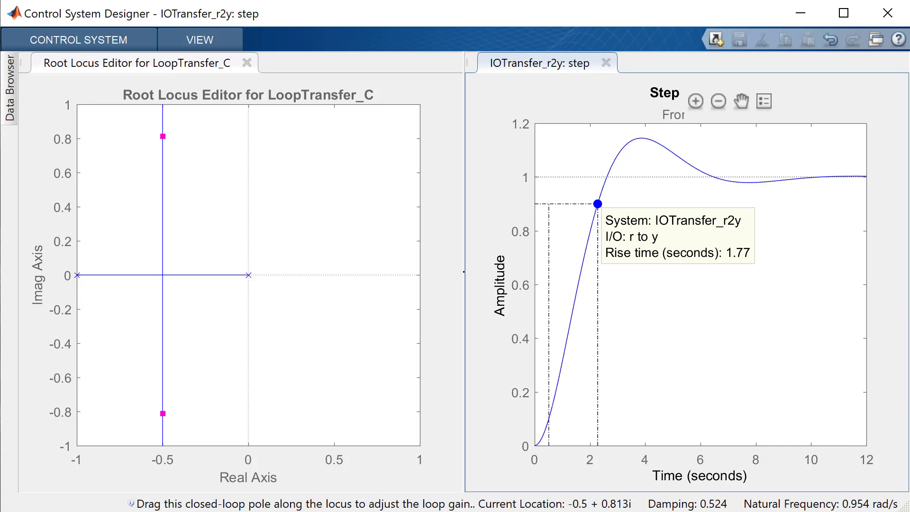
pyautogui.click(647, 136)
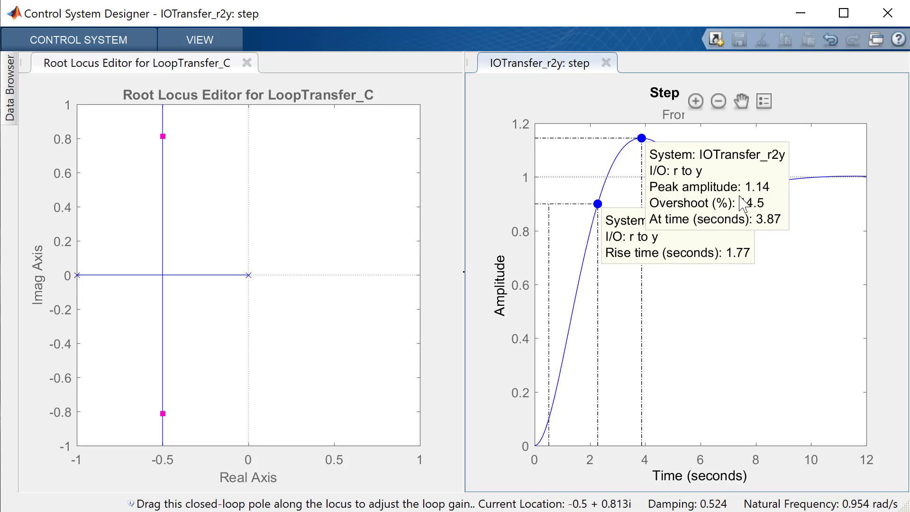
pyautogui.moveTo(736, 199)
pyautogui.mouseDown()
pyautogui.moveTo(577, 186)
pyautogui.moveTo(575, 101)
pyautogui.moveTo(574, 150)
pyautogui.moveTo(575, 120)
pyautogui.mouseUp()
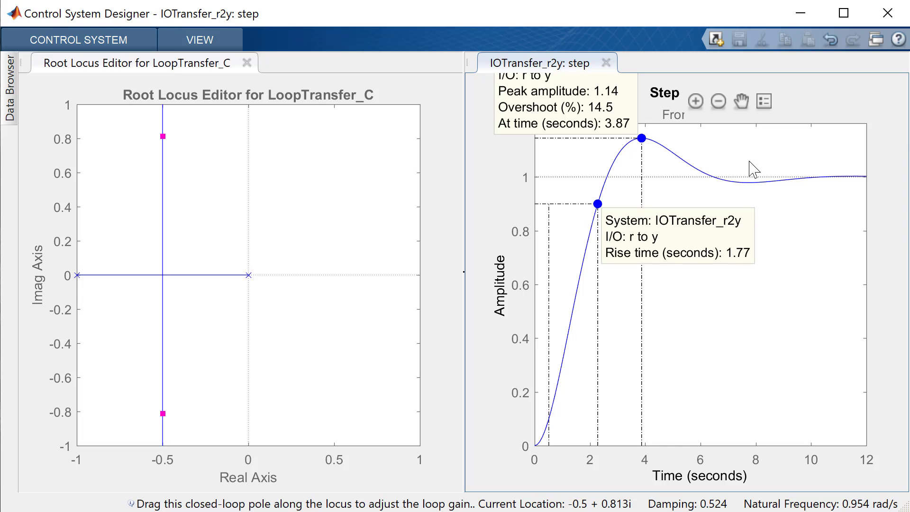
# Step: Show the rise time and peak response labels again and place the peak response label above the curve's marker
pyautogui.rightClick(785, 257)
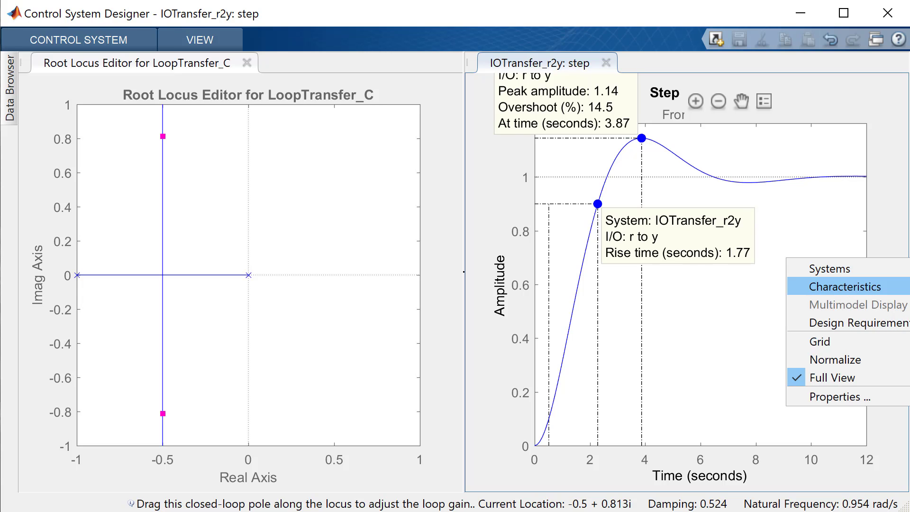
pyautogui.click(711, 325)
pyautogui.moveTo(600, 208)
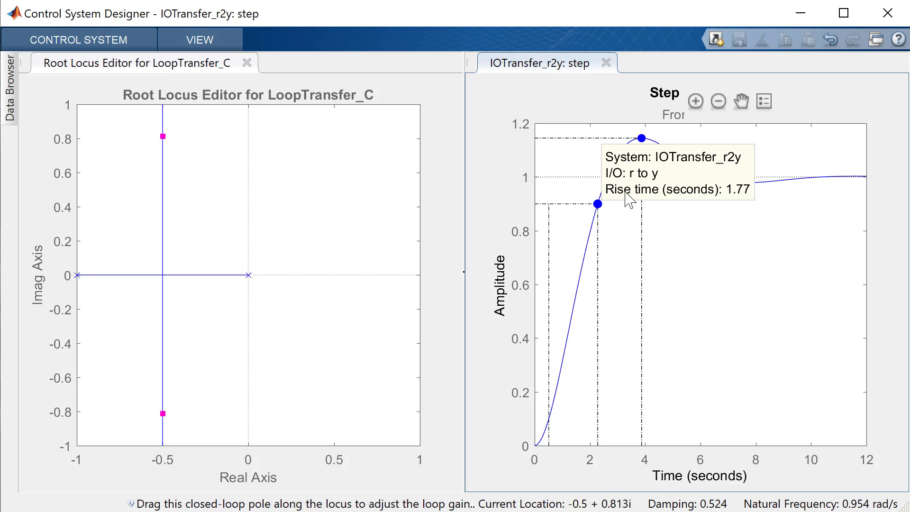
pyautogui.moveTo(643, 141)
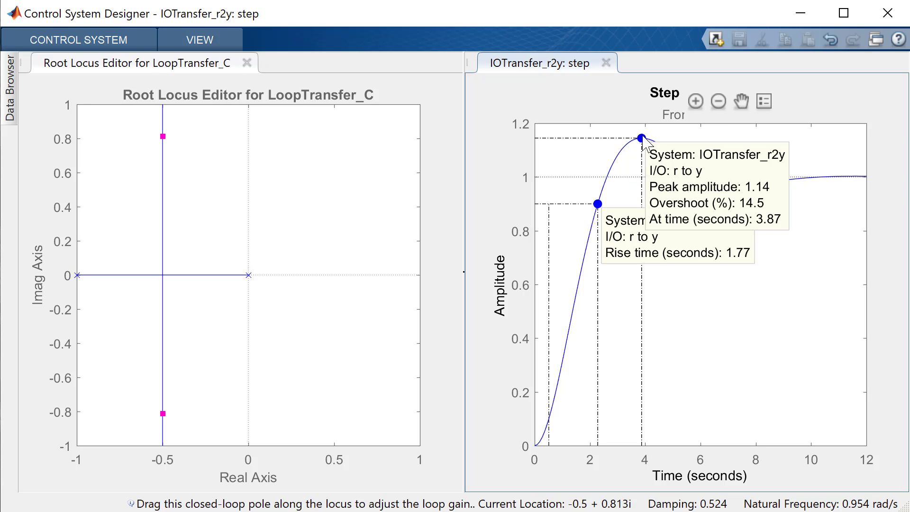
pyautogui.moveTo(715, 186)
pyautogui.mouseDown()
pyautogui.moveTo(611, 161)
pyautogui.moveTo(579, 127)
pyautogui.mouseUp()
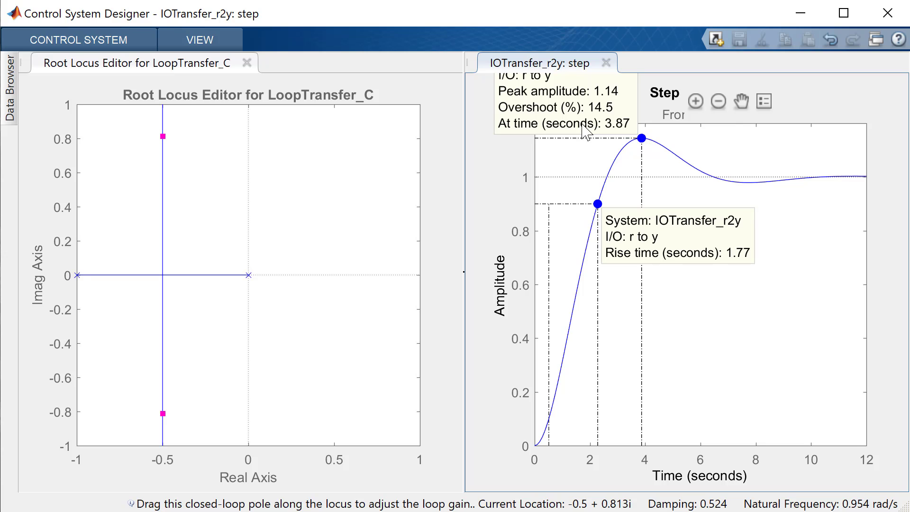
# Step: Lower the upper closed-loop pole along the root locus to about -0.5 + 0.46i
pyautogui.click(162, 137)
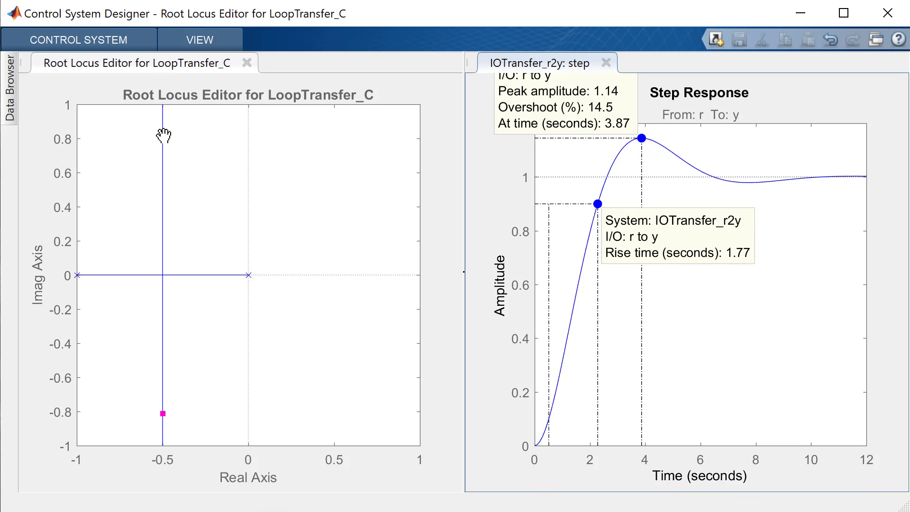
pyautogui.moveTo(163, 136); pyautogui.dragTo(163, 190)
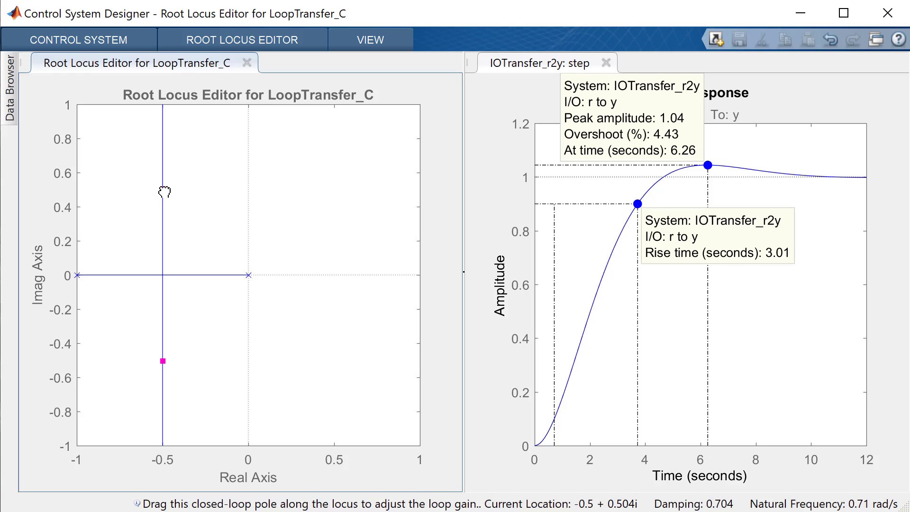
pyautogui.moveTo(164, 191); pyautogui.dragTo(163, 196)
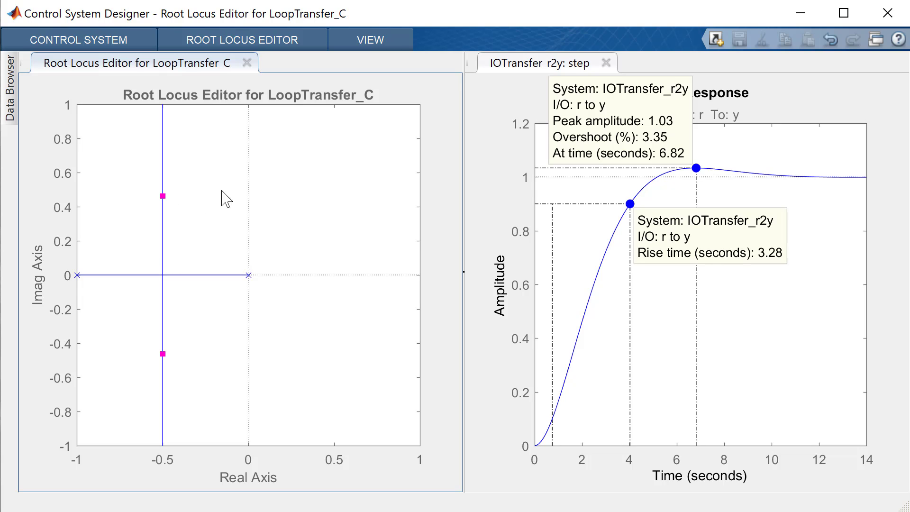
# Step: Add a design requirement to the root locus for a natural frequency of at least 1.8 rad/s
pyautogui.rightClick(300, 183)
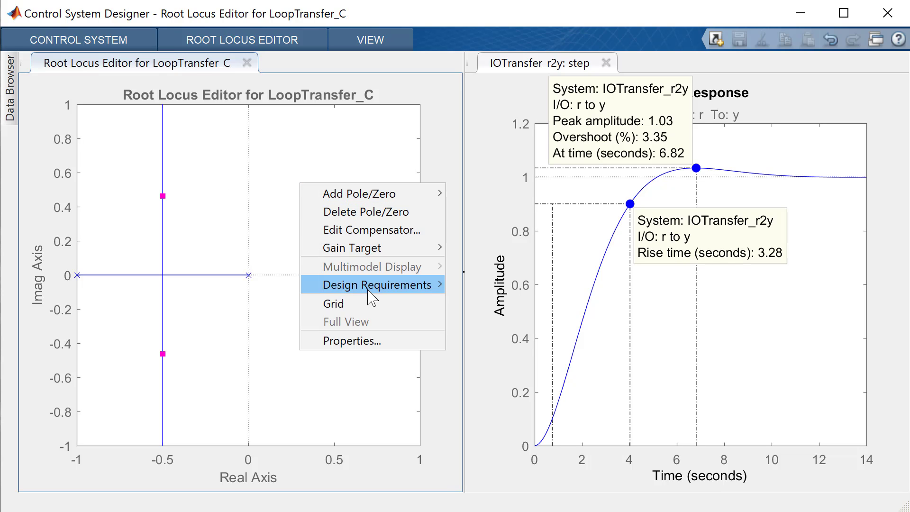
pyautogui.moveTo(372, 286)
pyautogui.click(492, 287)
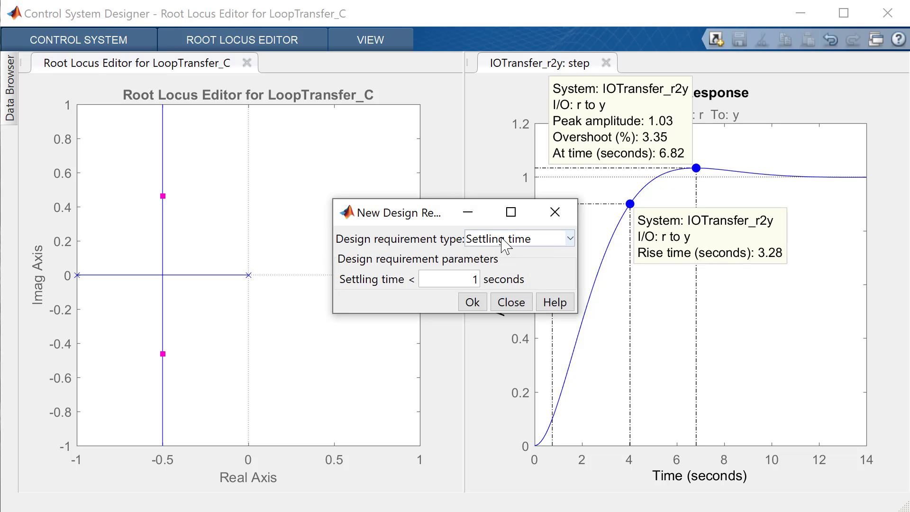
pyautogui.click(505, 240)
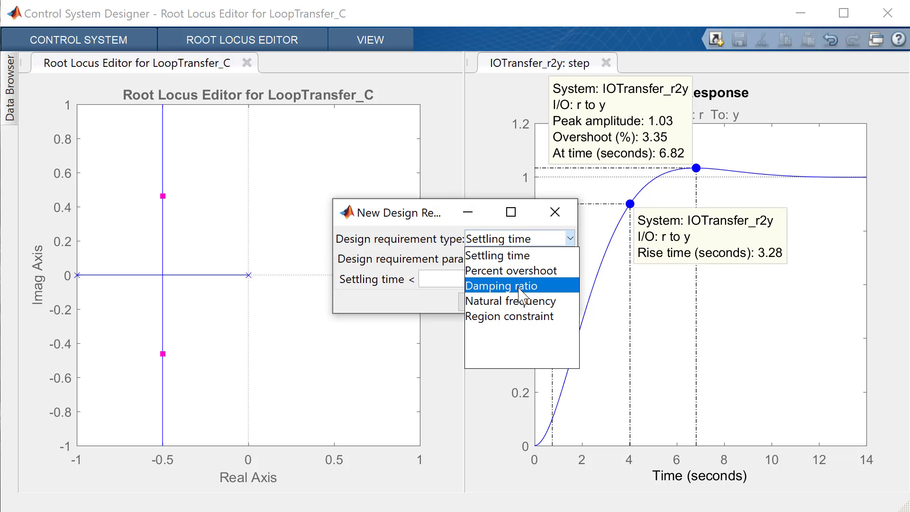
pyautogui.click(545, 304)
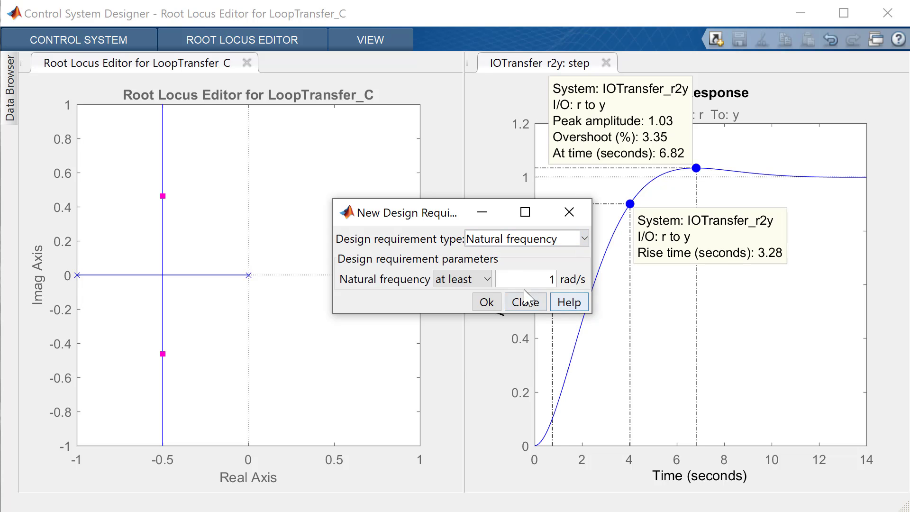
pyautogui.doubleClick(550, 279)
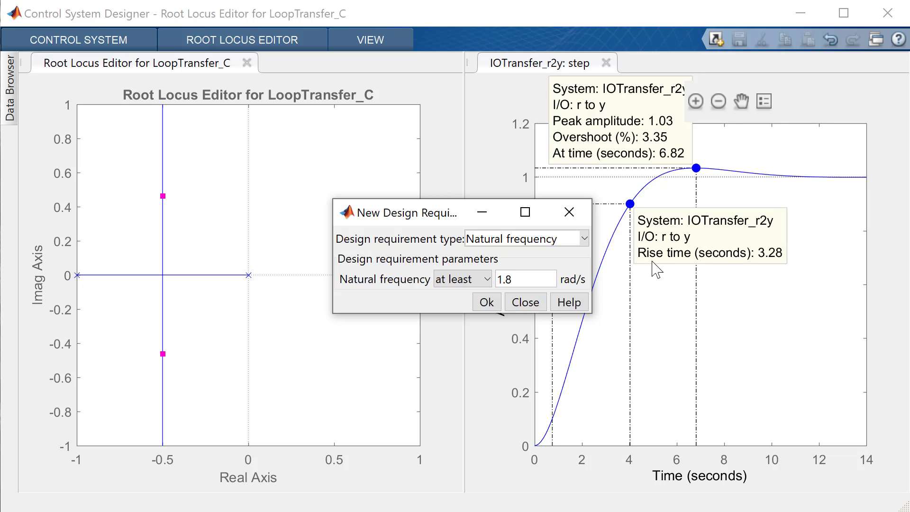
pyautogui.click(487, 302)
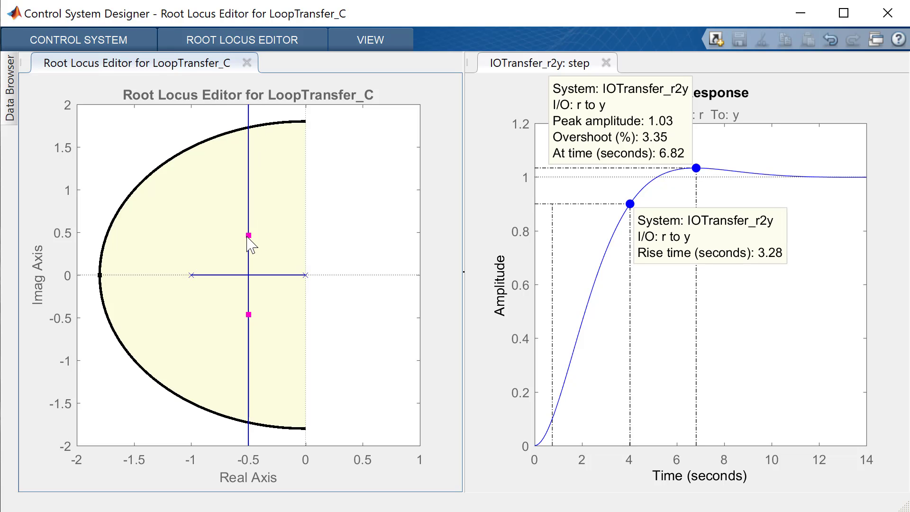
# Step: Raise the upper closed-loop pole along the locus just past the natural frequency boundary, to about -0.5 + 1.85i
pyautogui.moveTo(246, 235); pyautogui.dragTo(251, 122)
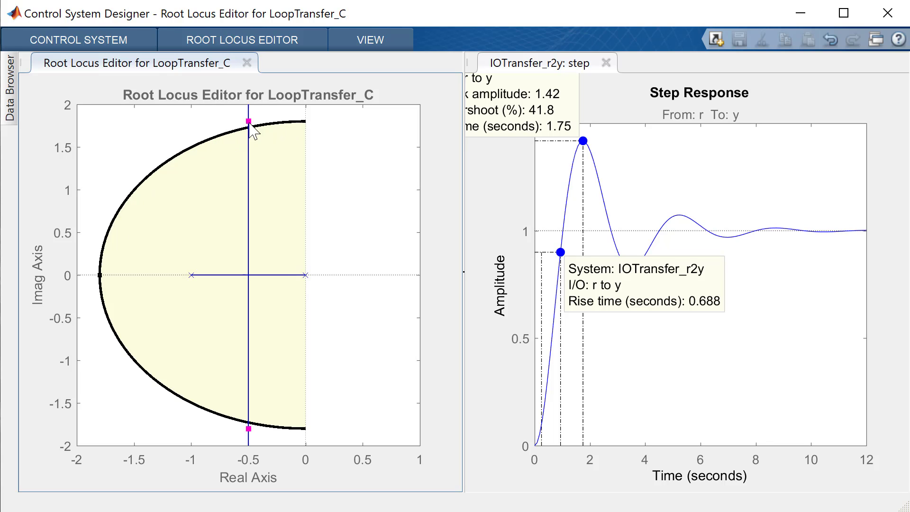
pyautogui.moveTo(248, 116); pyautogui.dragTo(250, 117)
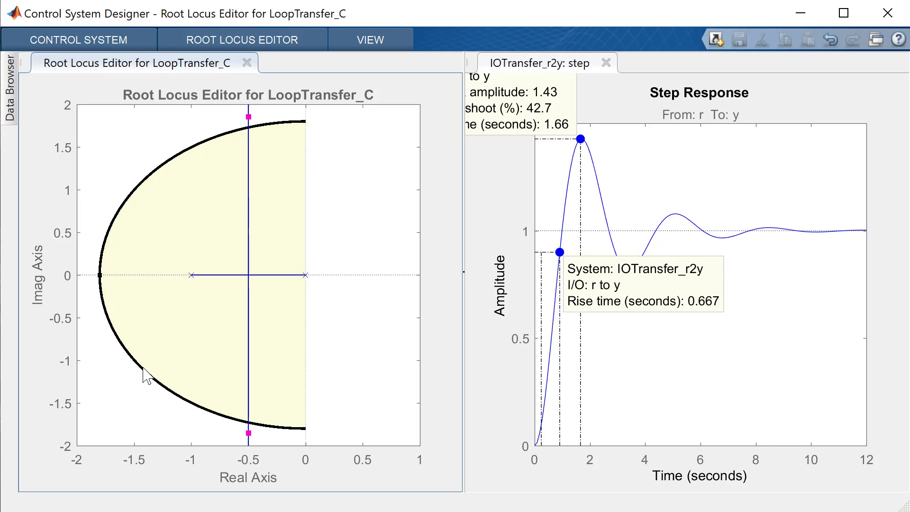
# Step: Add a damping ratio design requirement to the root locus
pyautogui.rightClick(324, 179)
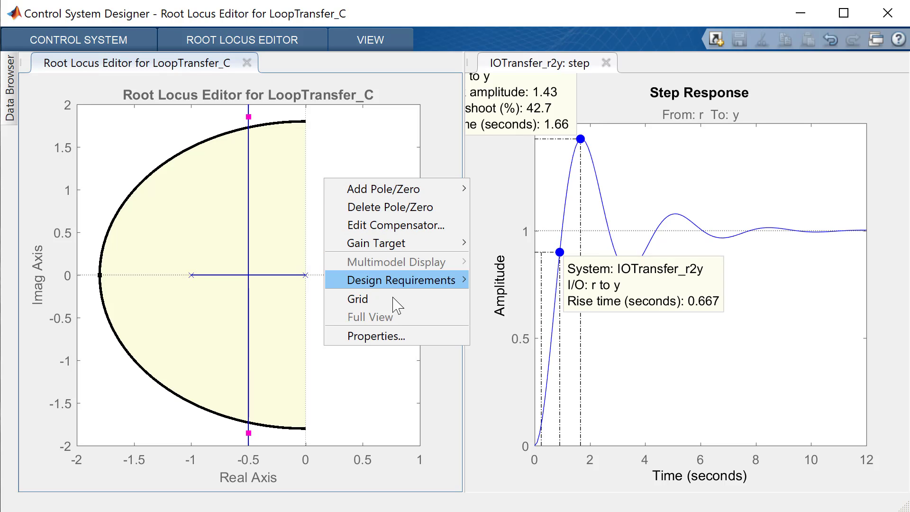
pyautogui.moveTo(406, 280)
pyautogui.click(478, 281)
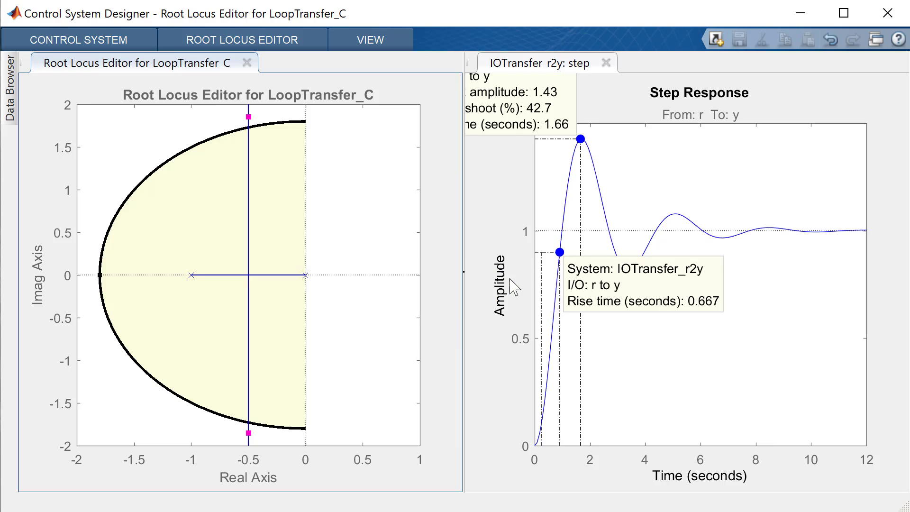
pyautogui.click(490, 240)
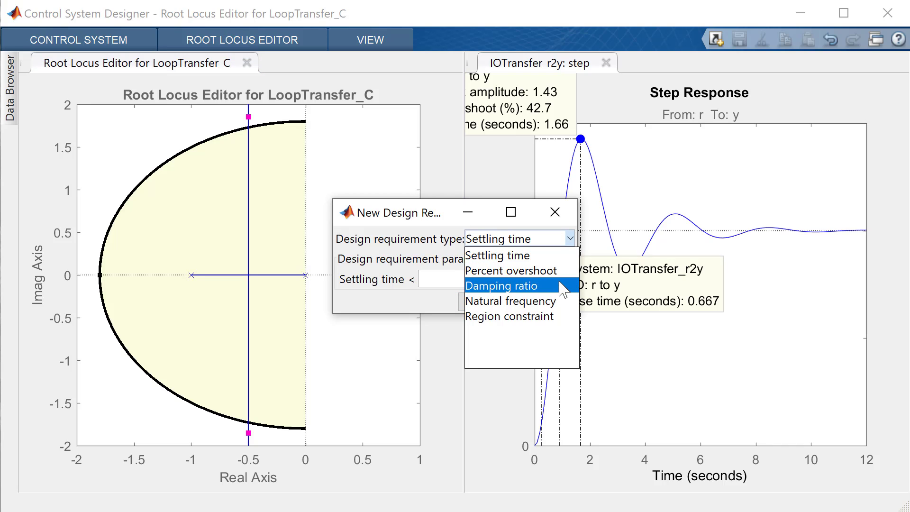
pyautogui.click(526, 282)
pyautogui.click(472, 302)
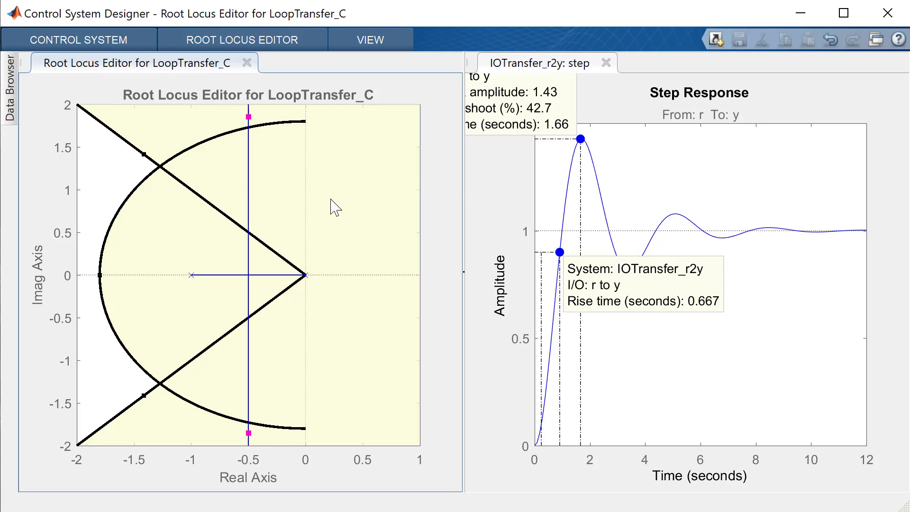
# Step: Open compensator C for editing and add a real zero to its dynamics
pyautogui.rightClick(137, 212)
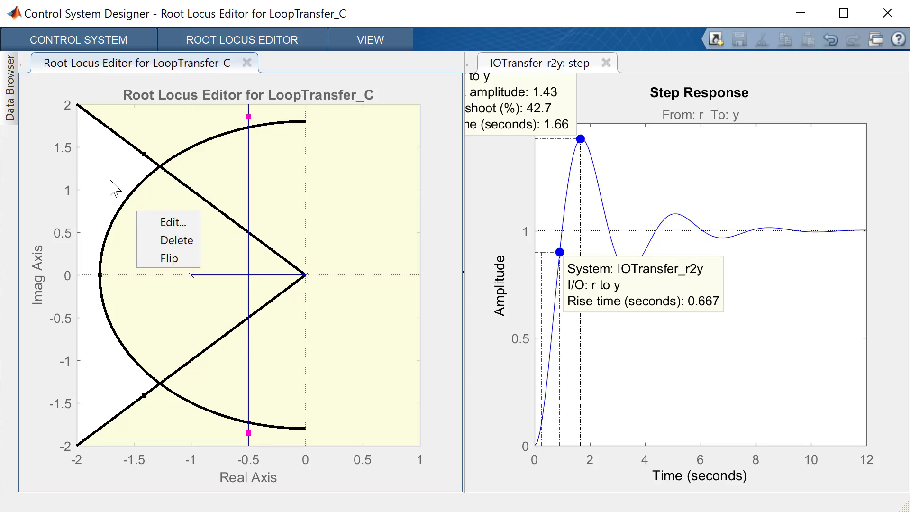
pyautogui.rightClick(111, 180)
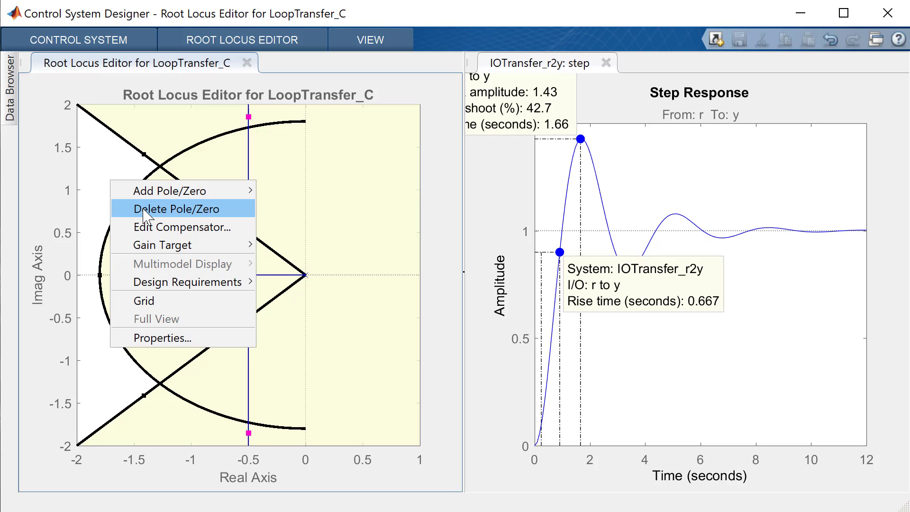
pyautogui.click(151, 228)
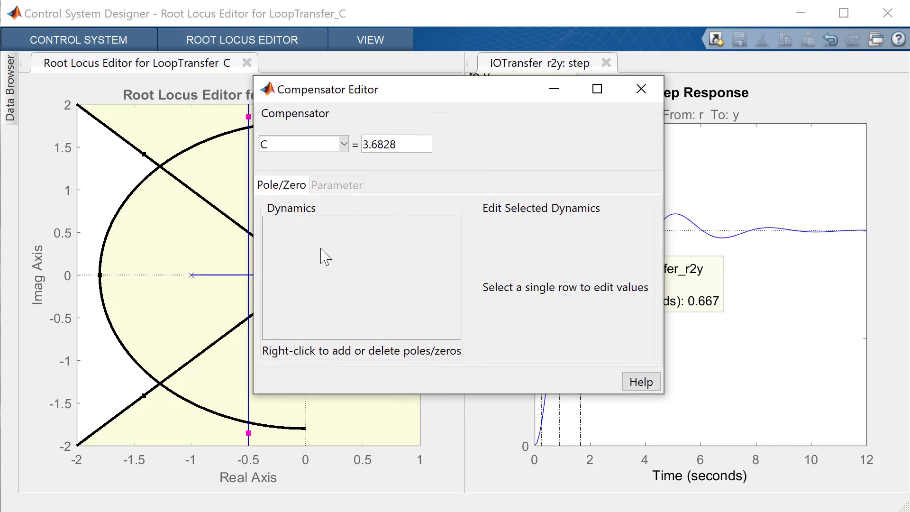
pyautogui.rightClick(321, 249)
pyautogui.moveTo(345, 259)
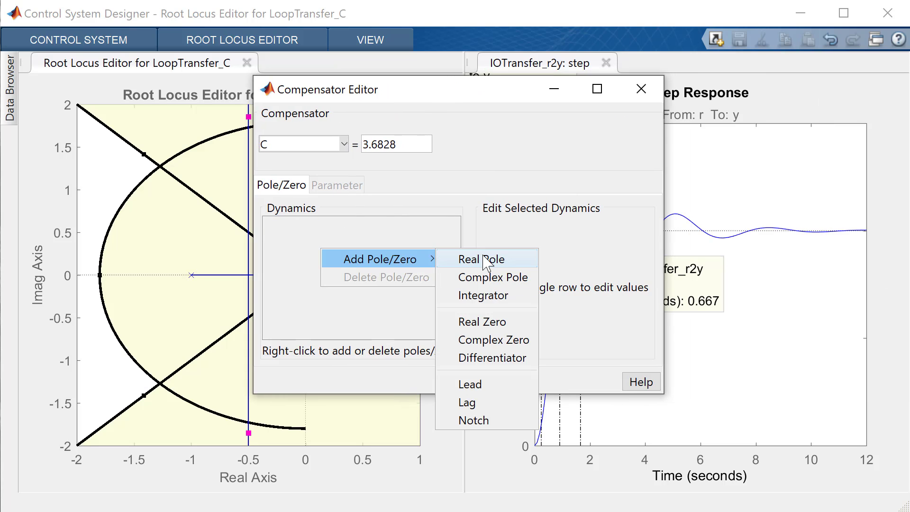
pyautogui.click(501, 324)
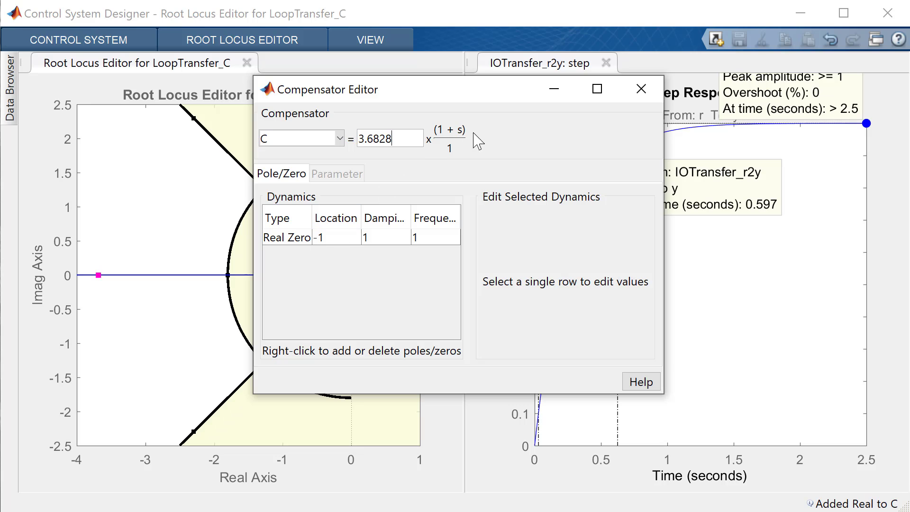
# Step: Set the compensator's real zero location to -0.5, with the editor window moved clear of the root locus plot
pyautogui.click(339, 242)
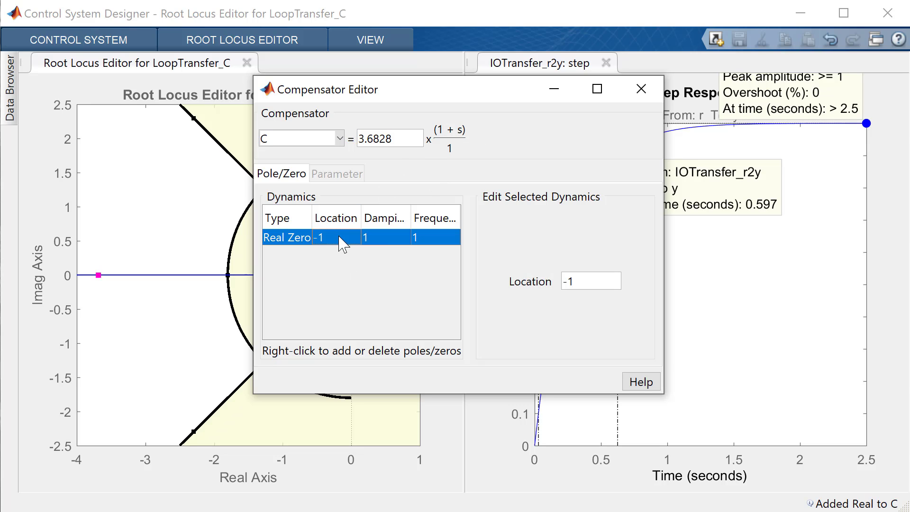
pyautogui.moveTo(470, 96); pyautogui.dragTo(762, 100)
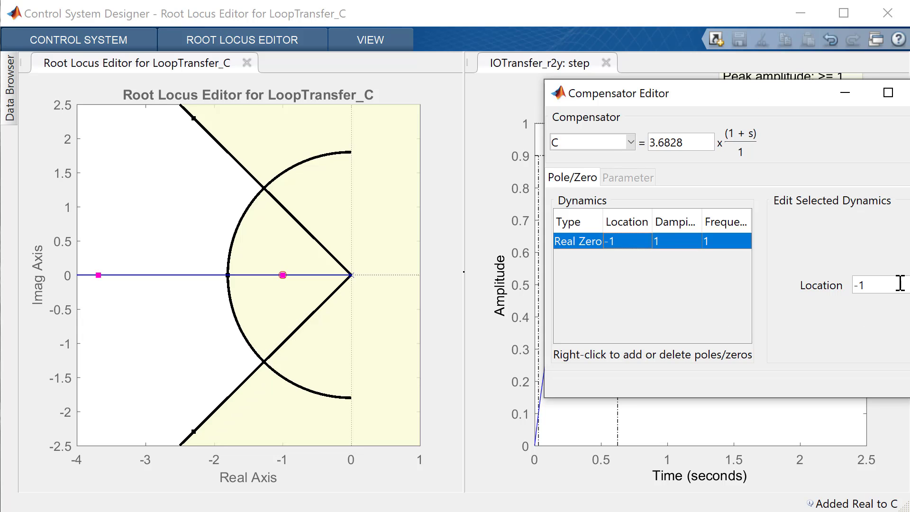
pyautogui.moveTo(894, 286); pyautogui.dragTo(852, 286)
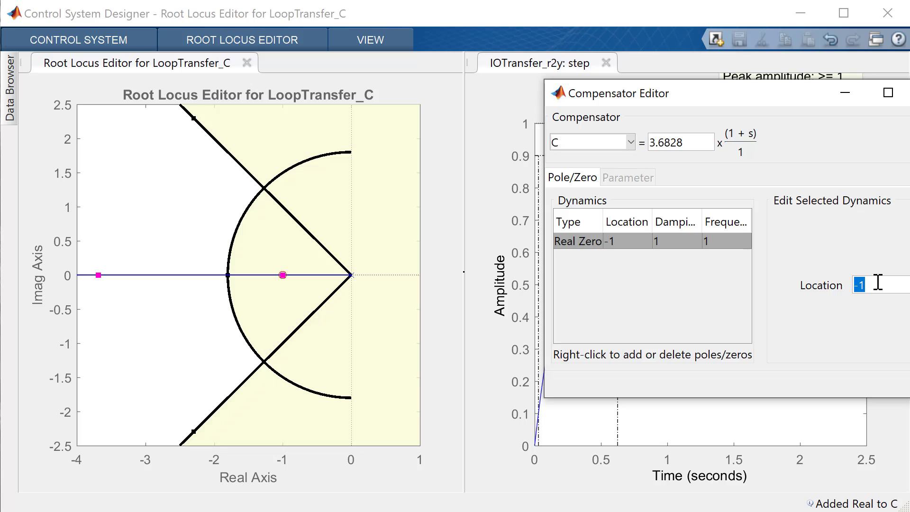
pyautogui.write('0')
pyautogui.write('0')
pyautogui.write('.5')
pyautogui.press('Return')
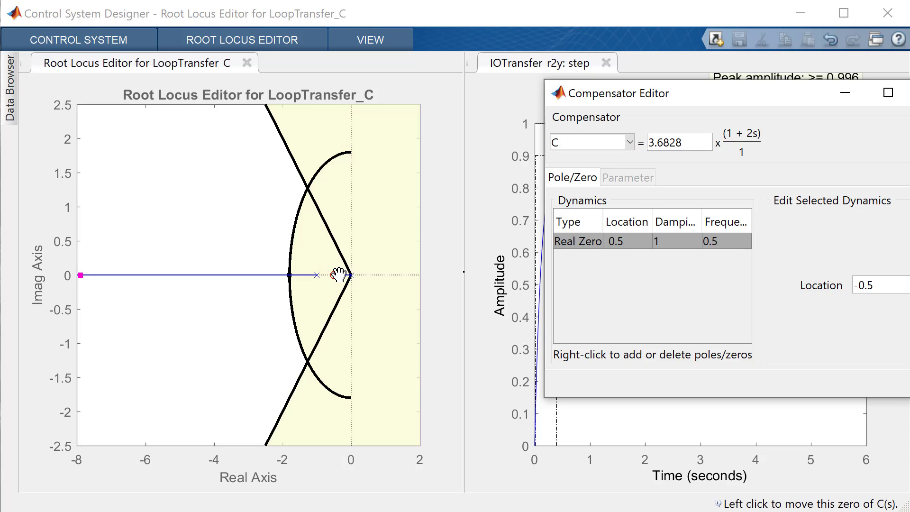
pyautogui.click(372, 41)
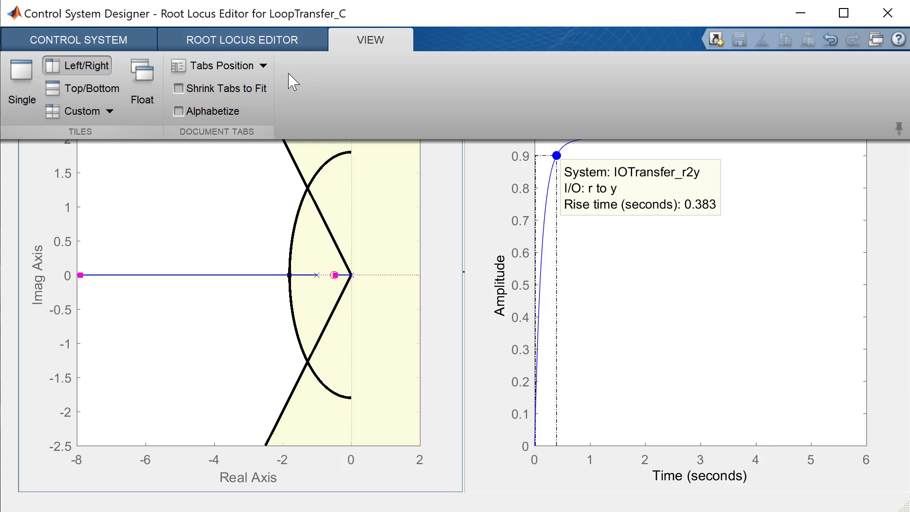
pyautogui.click(288, 42)
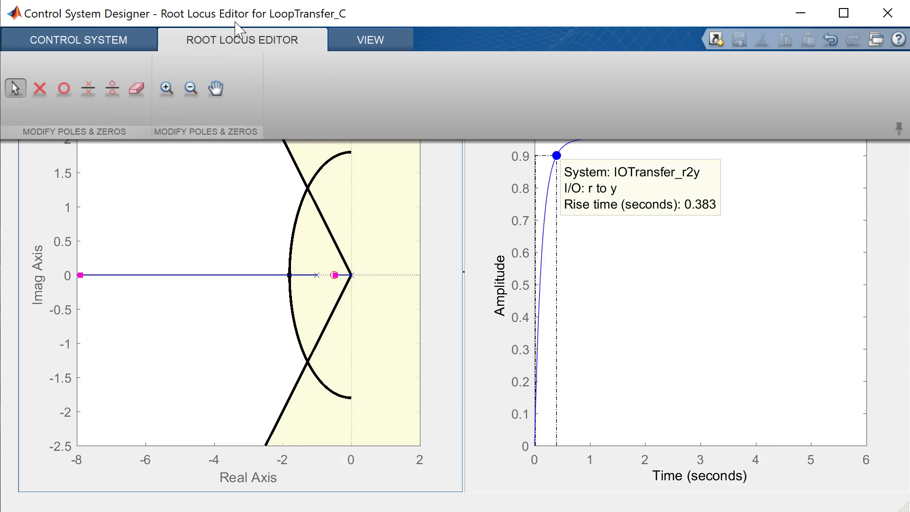
pyautogui.click(165, 87)
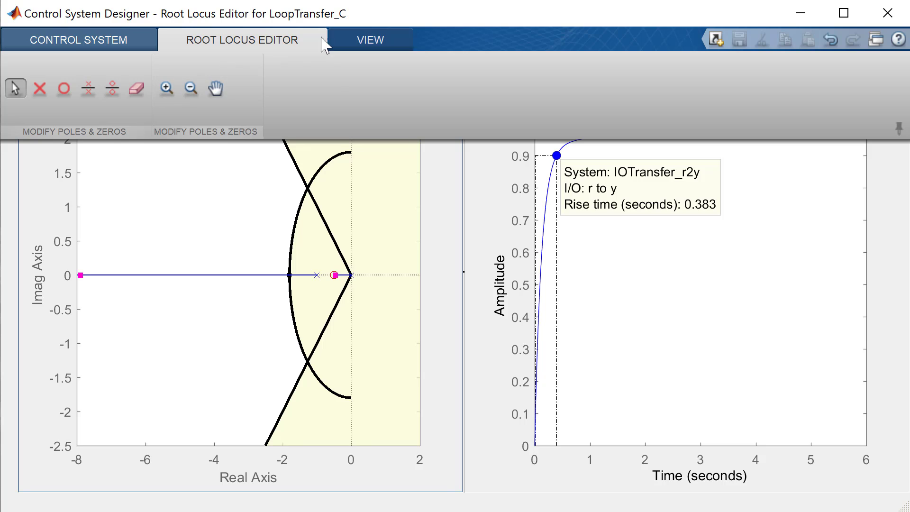
pyautogui.click(286, 39)
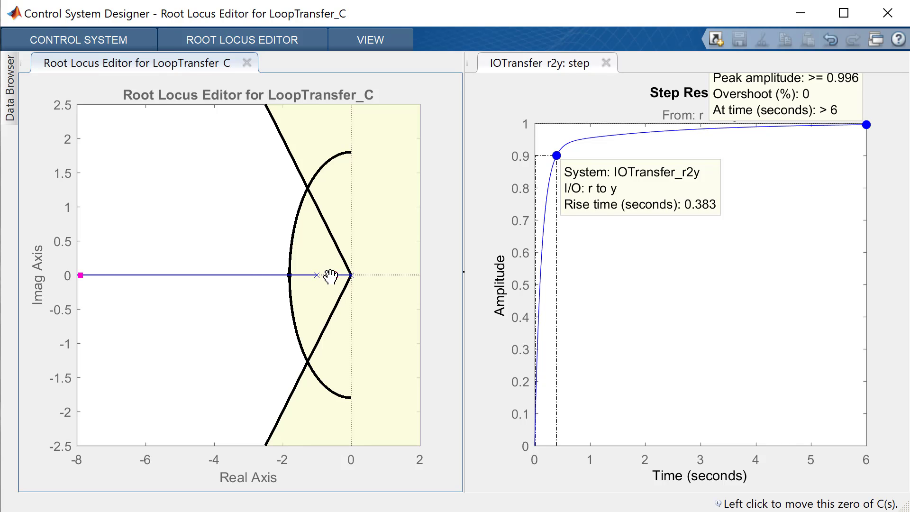
# Step: Move the compensator's zero along the real axis of the root locus to about -2.5
pyautogui.moveTo(321, 279); pyautogui.dragTo(266, 282)
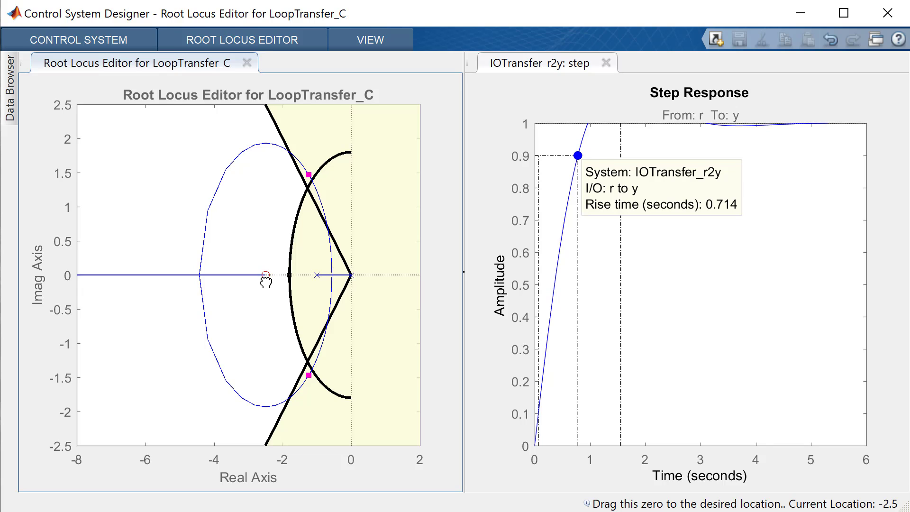
pyautogui.moveTo(265, 283); pyautogui.dragTo(266, 283)
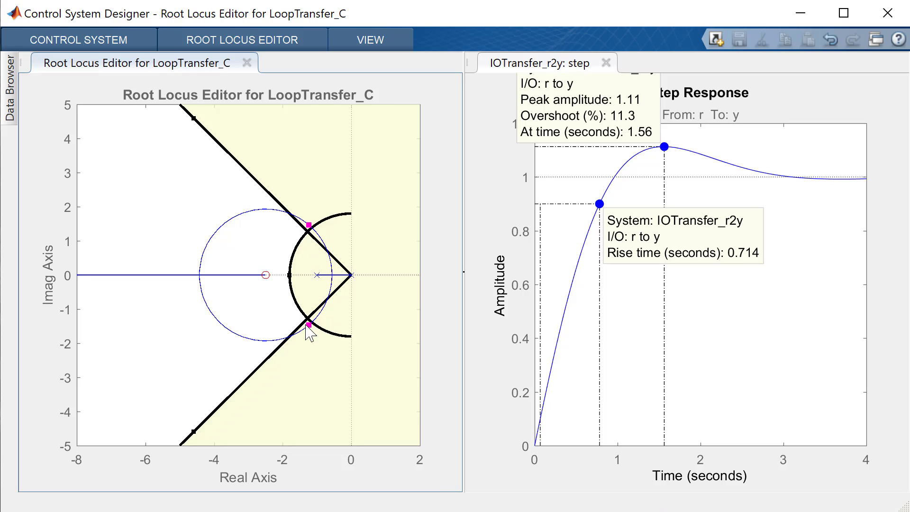
# Step: Try closed-loop pole positions along the circular locus, leave the upper pole at about -2.4 + 1.93i, and shift the natural frequency boundary to about 1.75 rad/s
pyautogui.moveTo(308, 326); pyautogui.dragTo(275, 342)
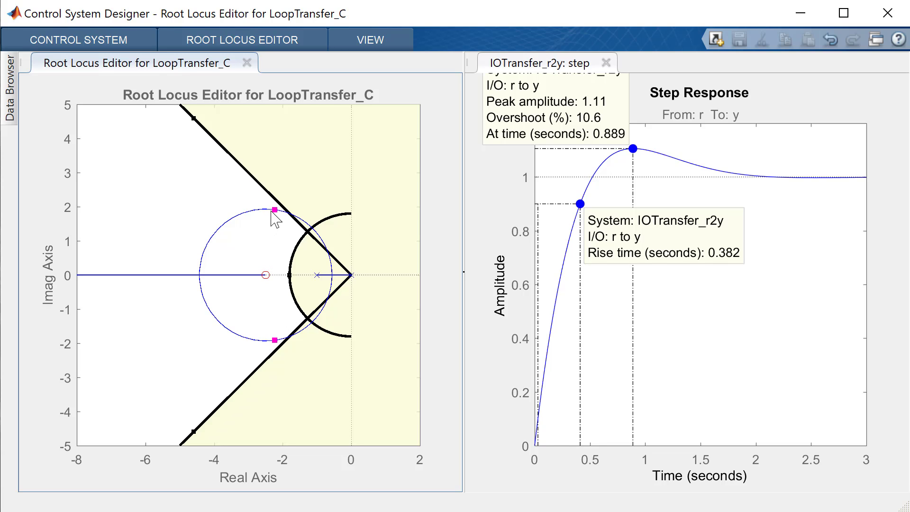
pyautogui.moveTo(271, 211); pyautogui.dragTo(243, 213)
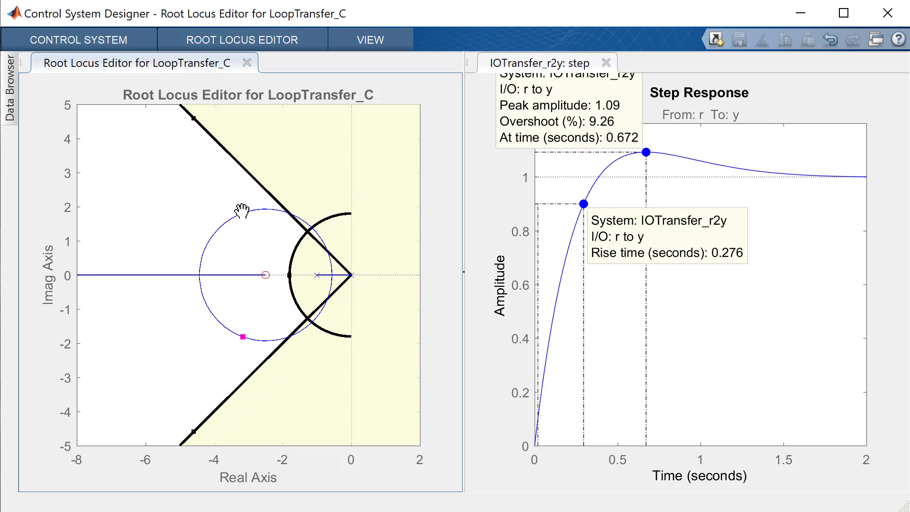
pyautogui.moveTo(242, 213); pyautogui.dragTo(269, 226)
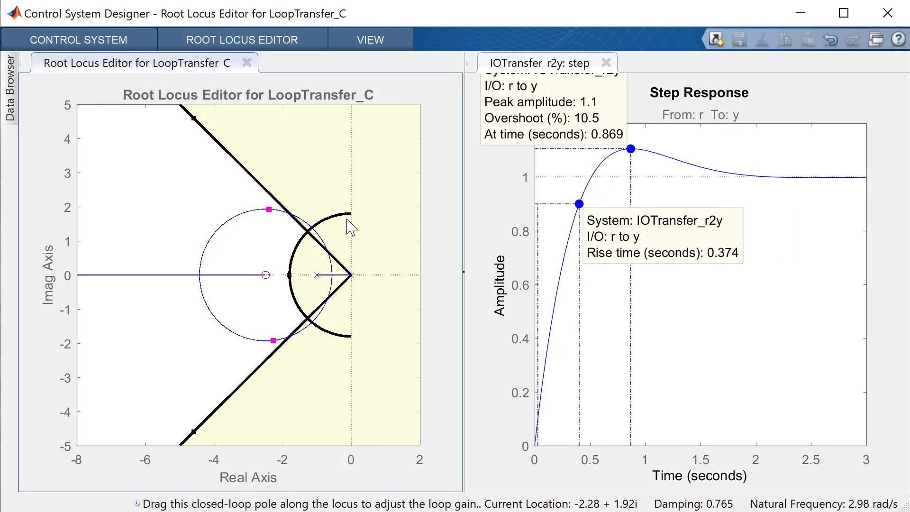
pyautogui.moveTo(290, 275); pyautogui.dragTo(291, 275)
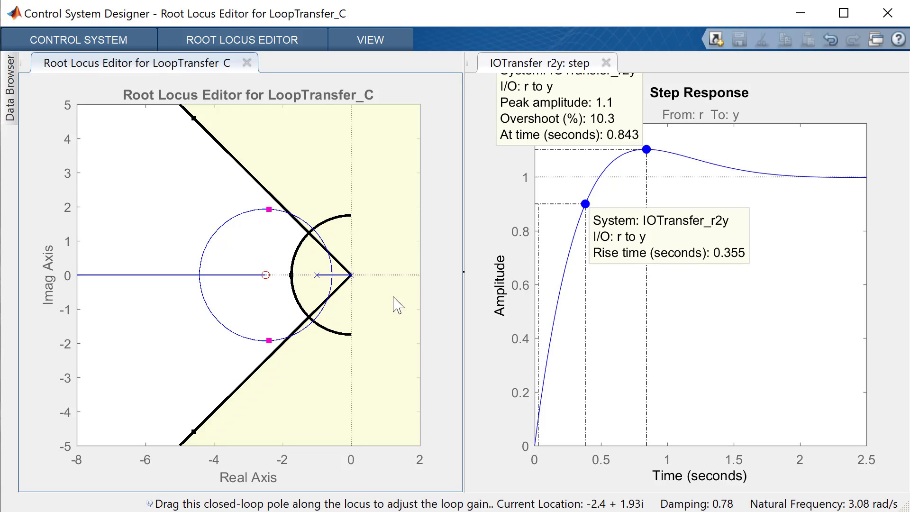